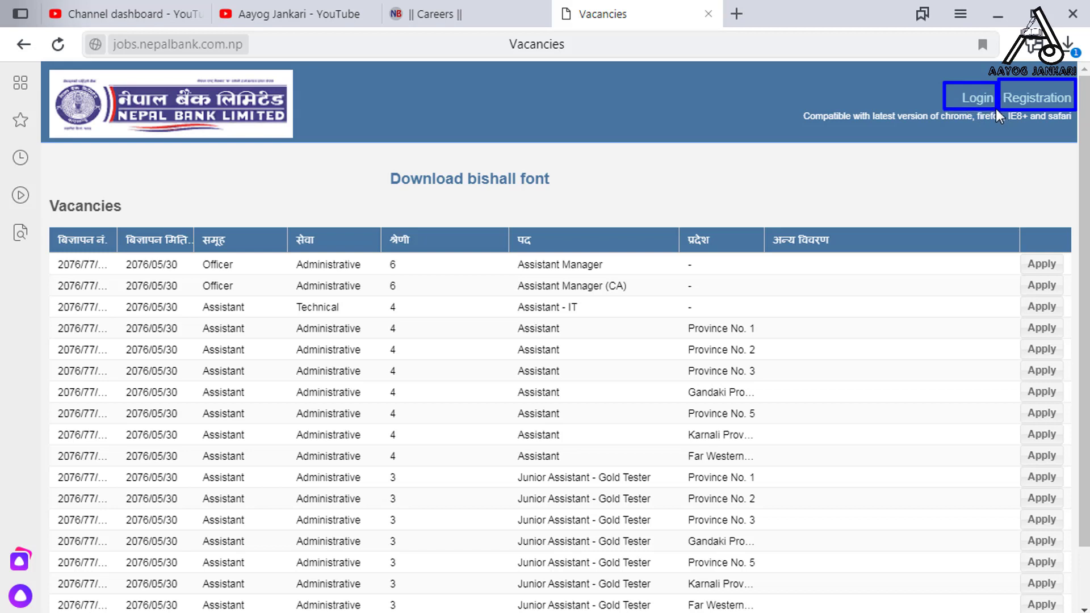
# Start a new registration with title Mr and the applicant's first and last name
pyautogui.click(1030, 98)
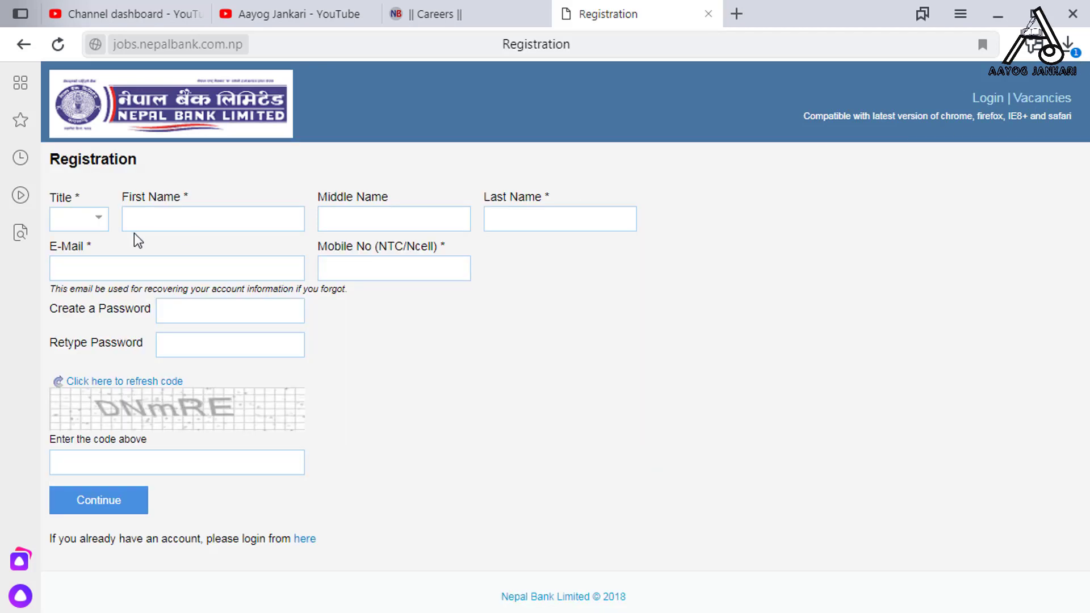
pyautogui.click(97, 226)
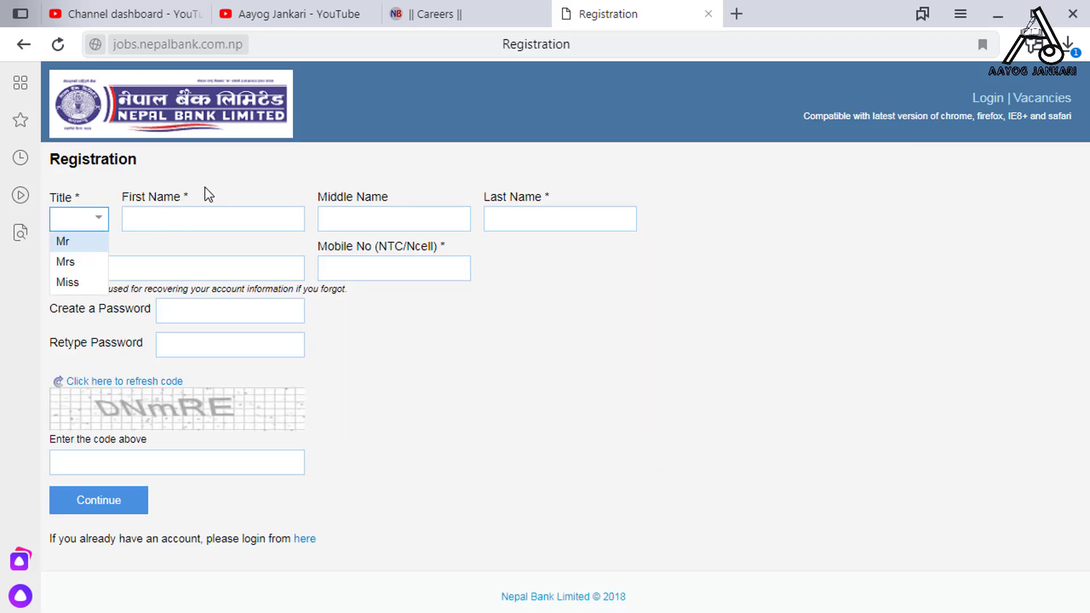
pyautogui.click(206, 189)
pyautogui.click(98, 219)
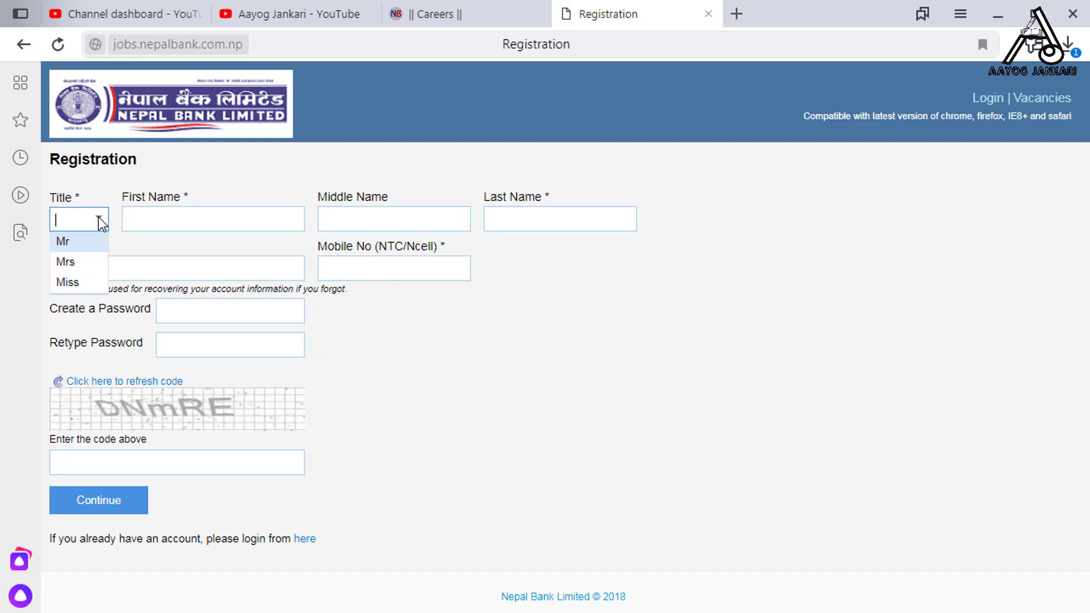
pyautogui.click(76, 241)
pyautogui.press('Tab')
pyautogui.press('Tab')
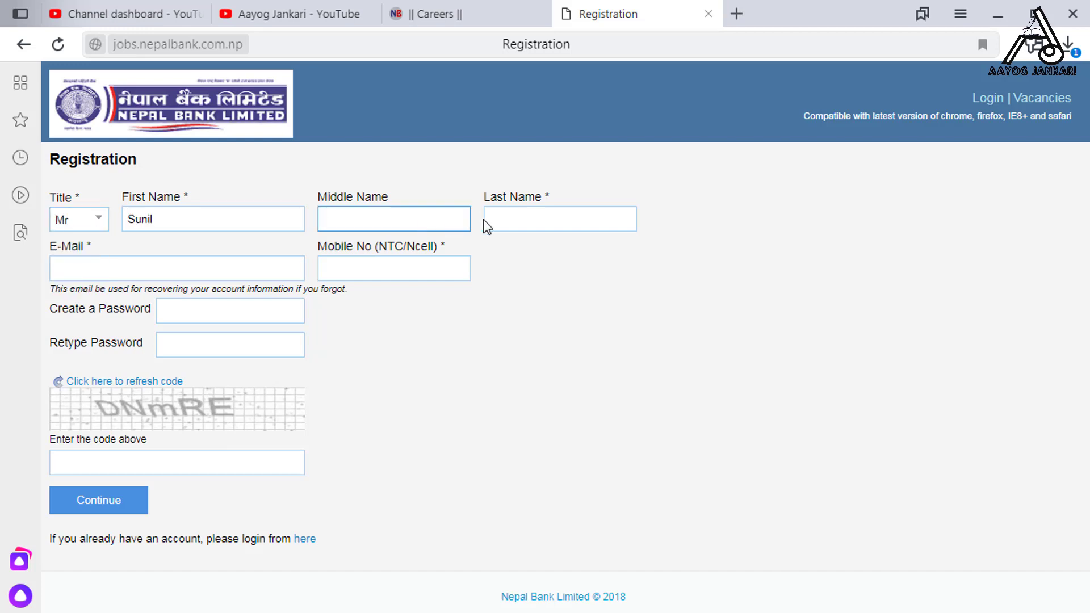
pyautogui.click(504, 220)
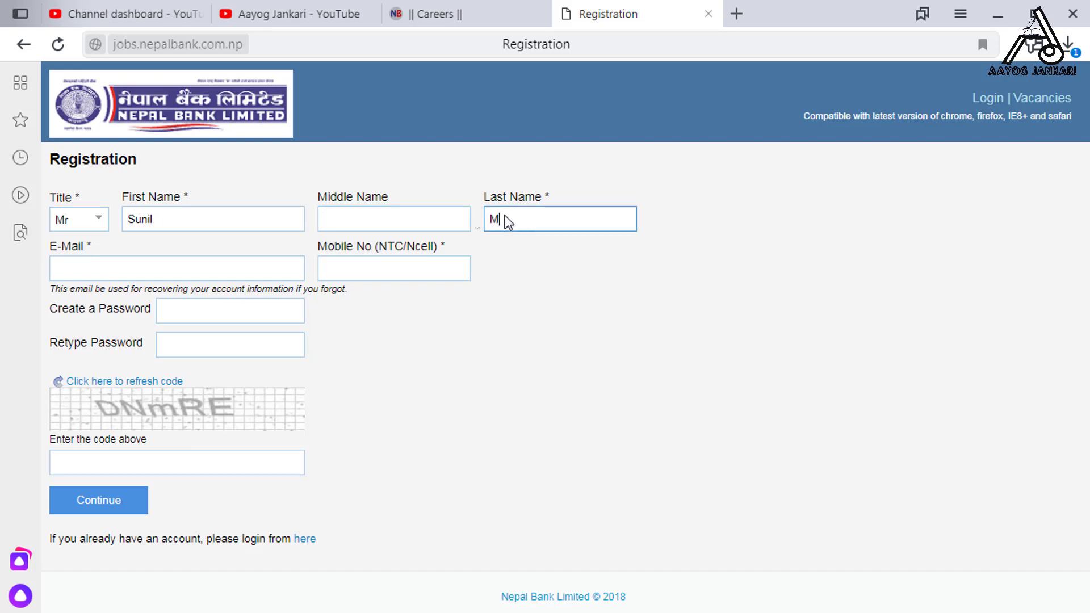
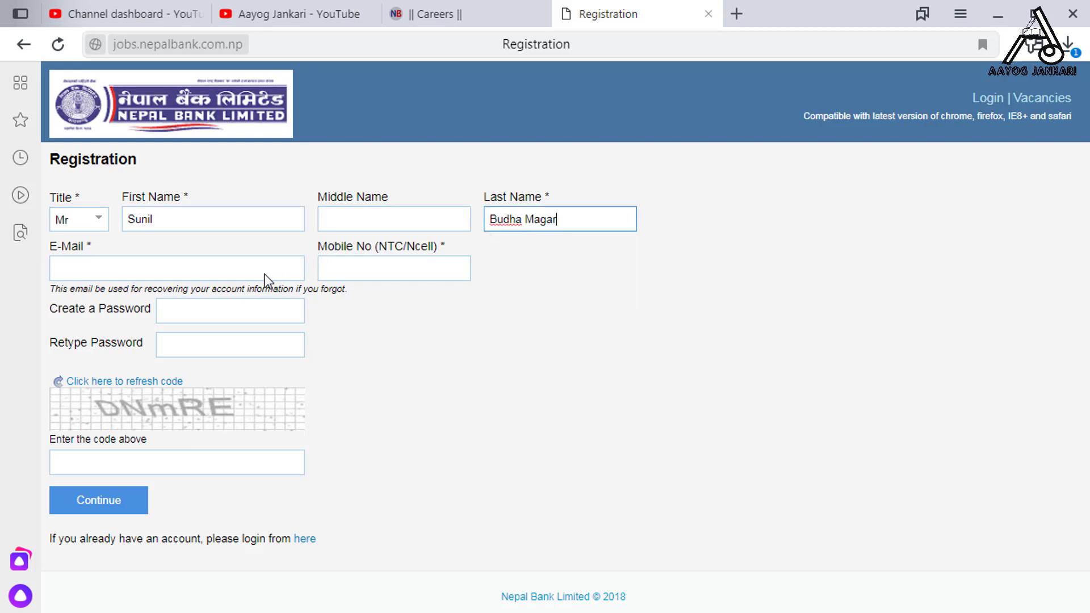
# Fill in the applicant's e-mail address and mobile number
pyautogui.click(264, 275)
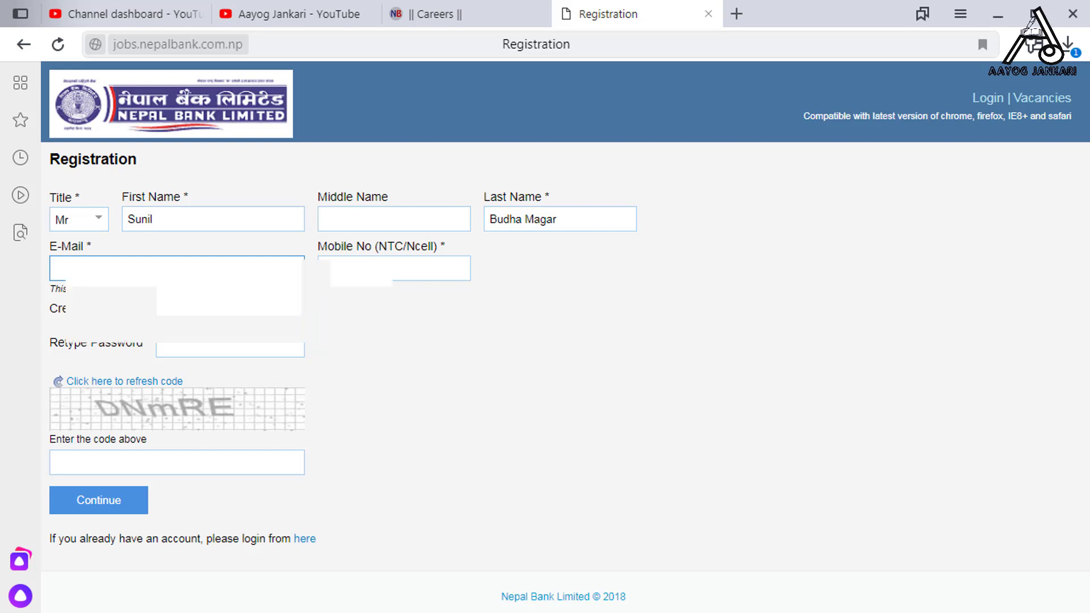
pyautogui.write('m')
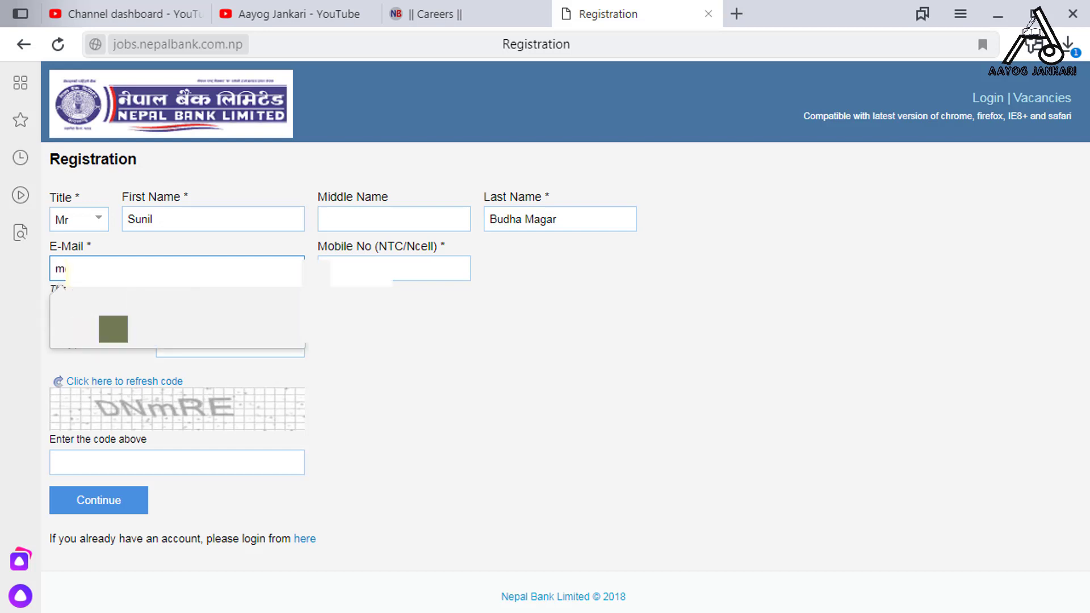
pyautogui.press('Down')
pyautogui.press('Return')
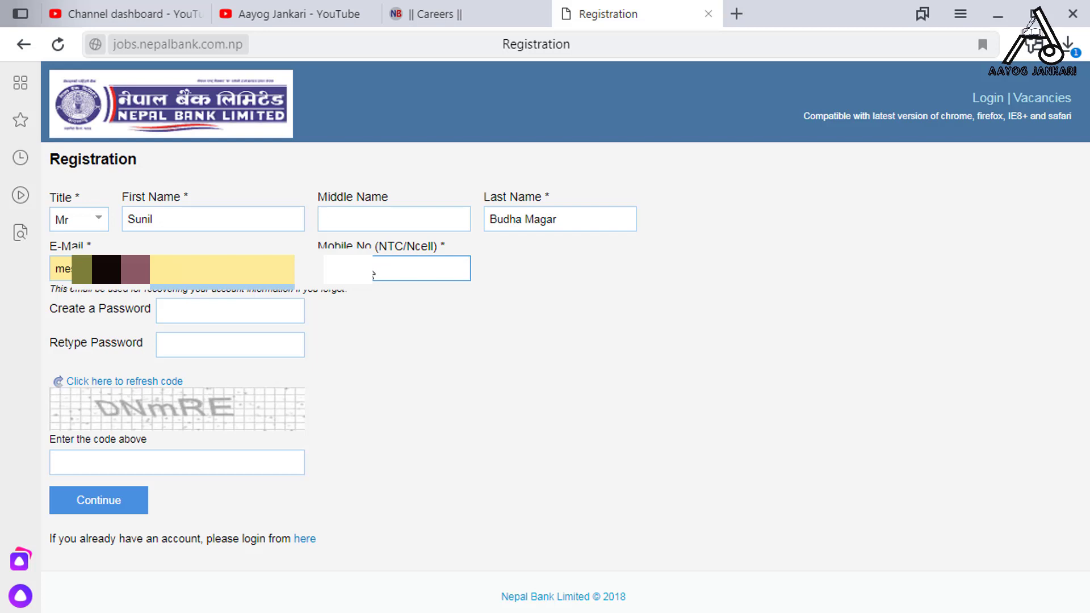
pyautogui.hotkey('ctrl', 'v')
# Use the generated password for both fields, enter the captcha code and submit
pyautogui.click(280, 314)
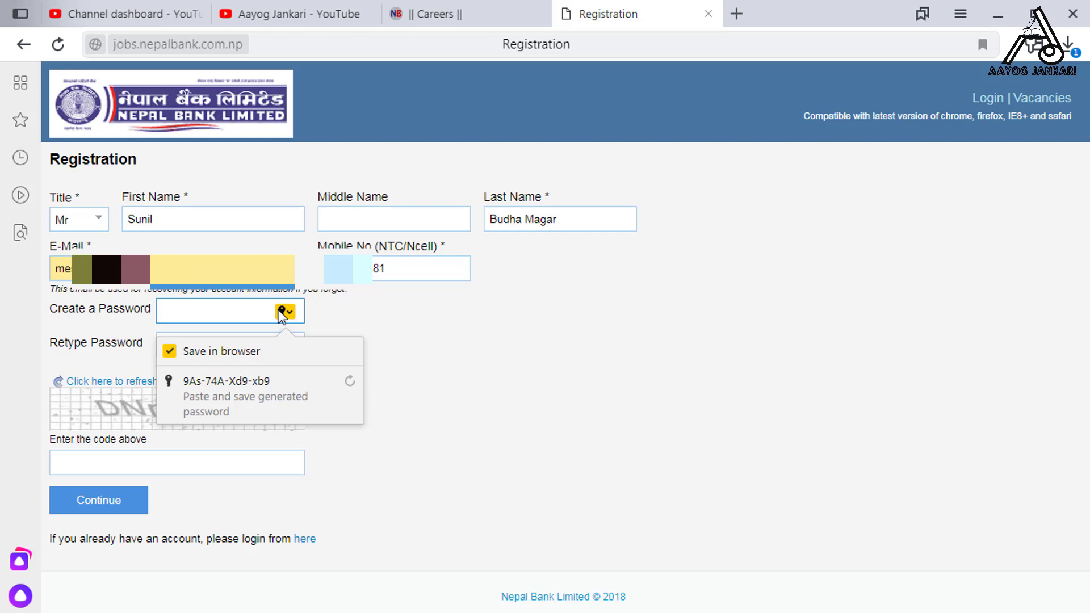
pyautogui.click(250, 386)
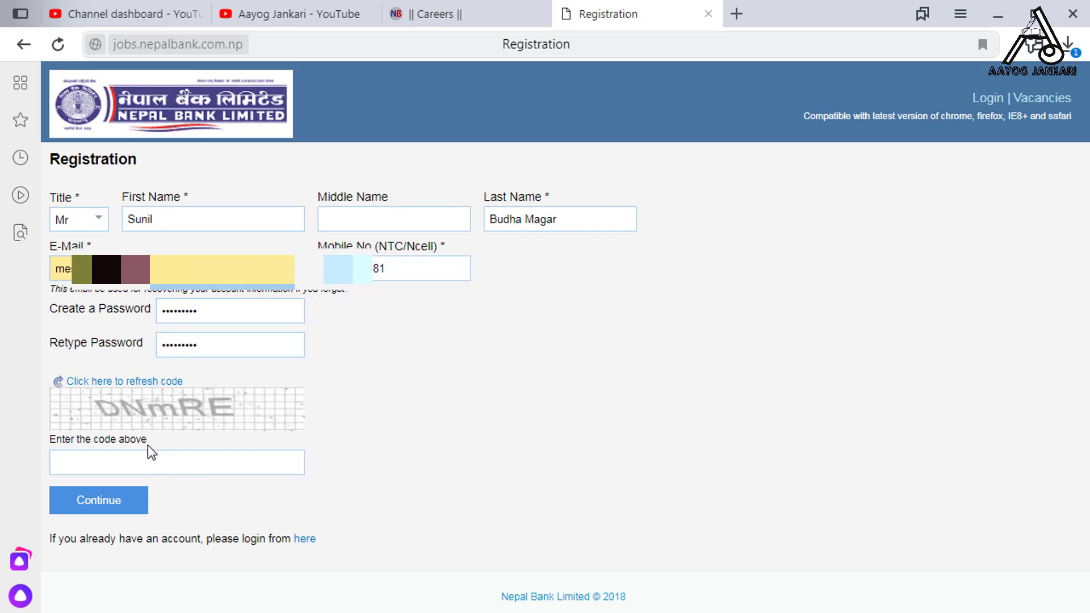
pyautogui.click(118, 462)
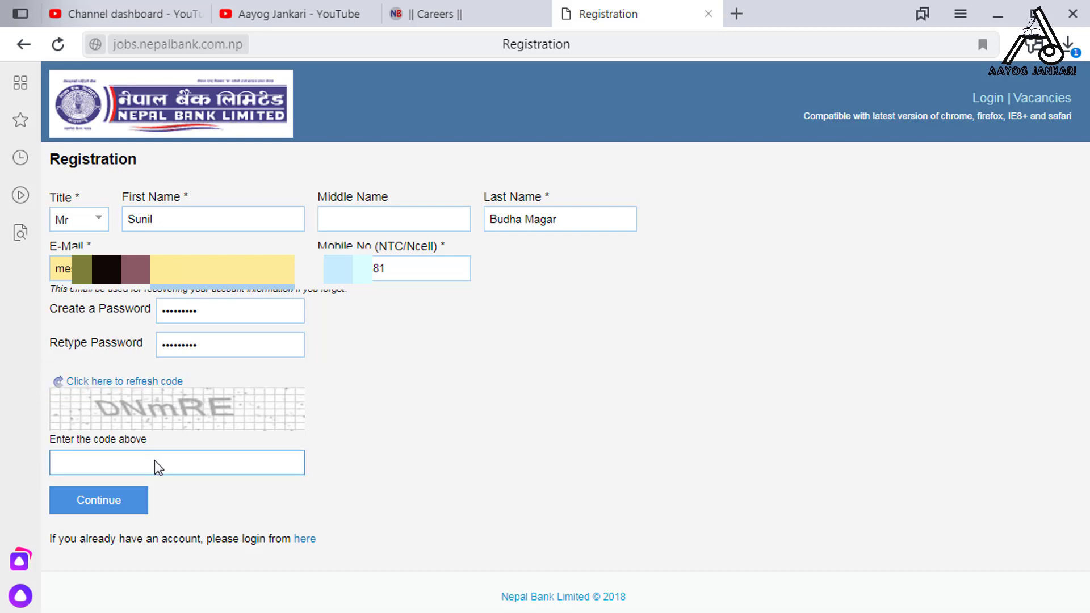
pyautogui.write('DNmRE')
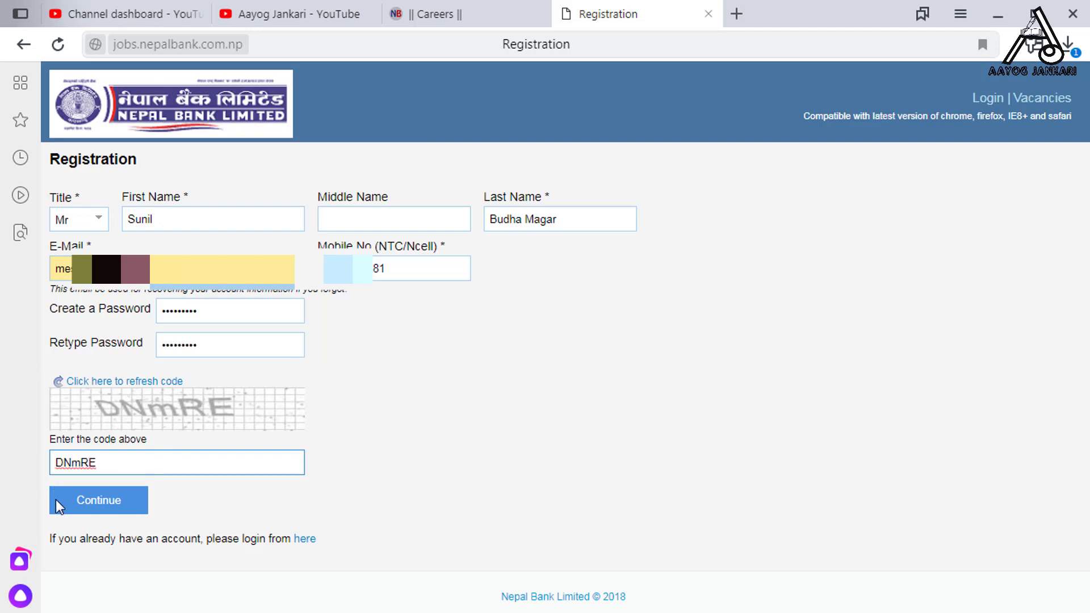
pyautogui.click(80, 509)
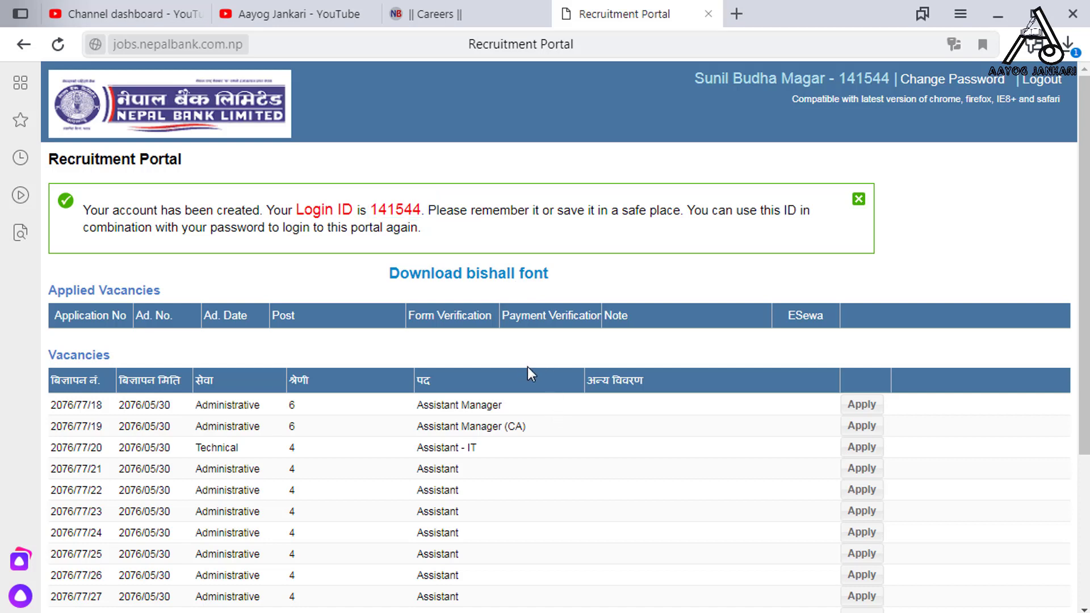
# Scroll through the new dashboard to review the Login ID notice and the 17 vacancies
pyautogui.scroll(-3, 679, 462)
pyautogui.scroll(-3, 680, 462)
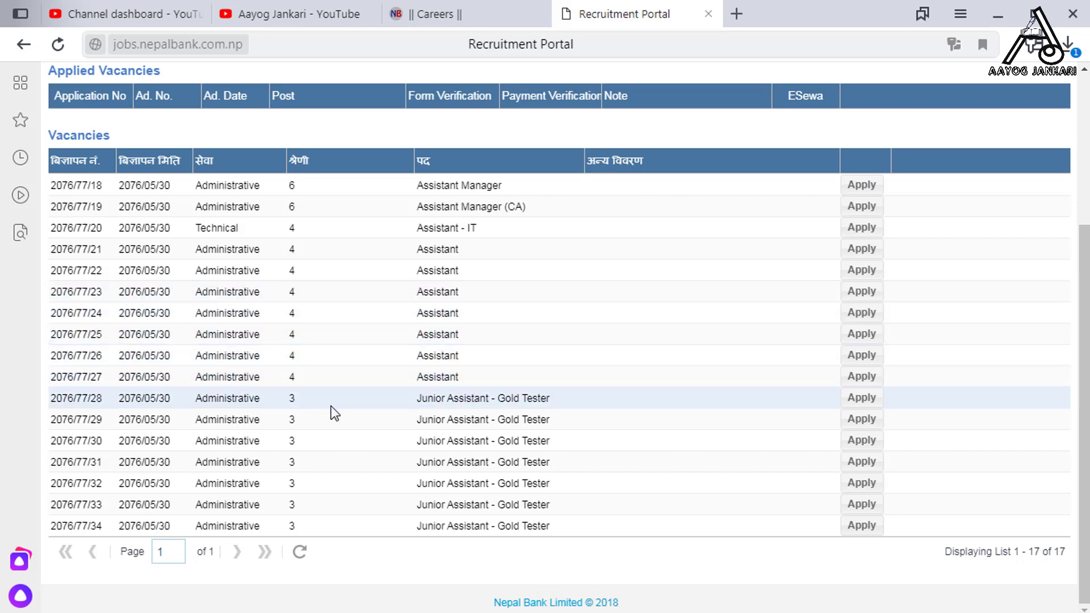
pyautogui.scroll(2, 247, 492)
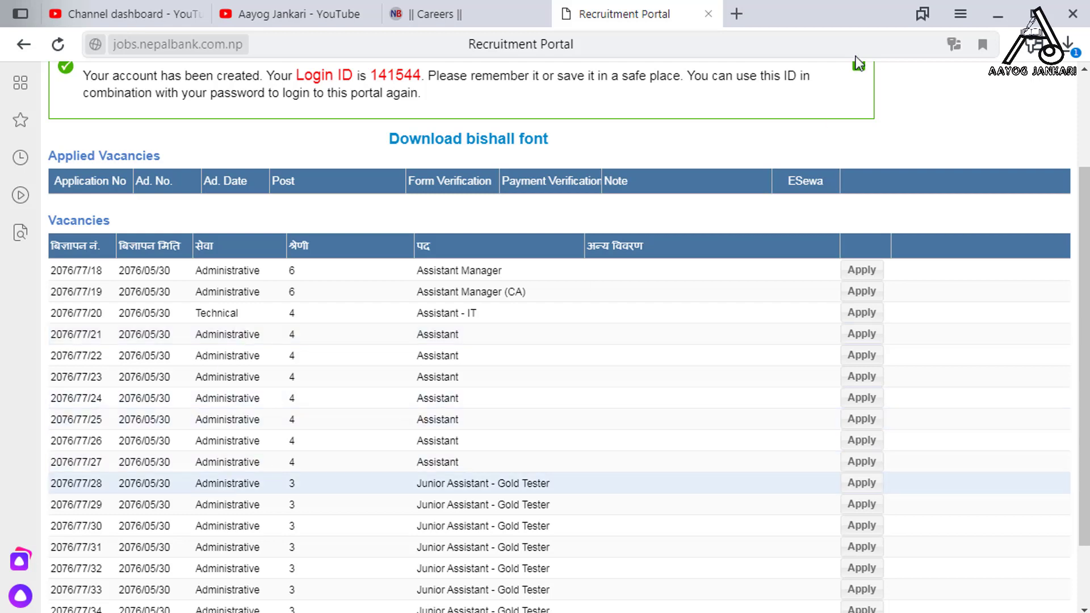
# On the Nepal Bank careers page, open the Vacancy Open Competition 2076-77 notice
pyautogui.click(526, 5)
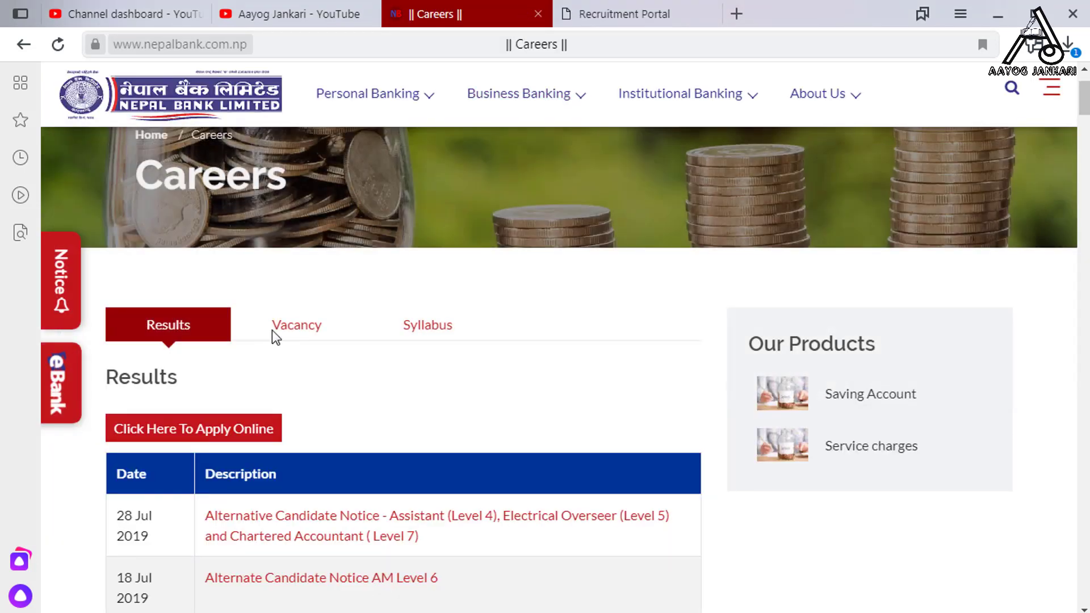
pyautogui.click(280, 326)
pyautogui.scroll(-3, 344, 440)
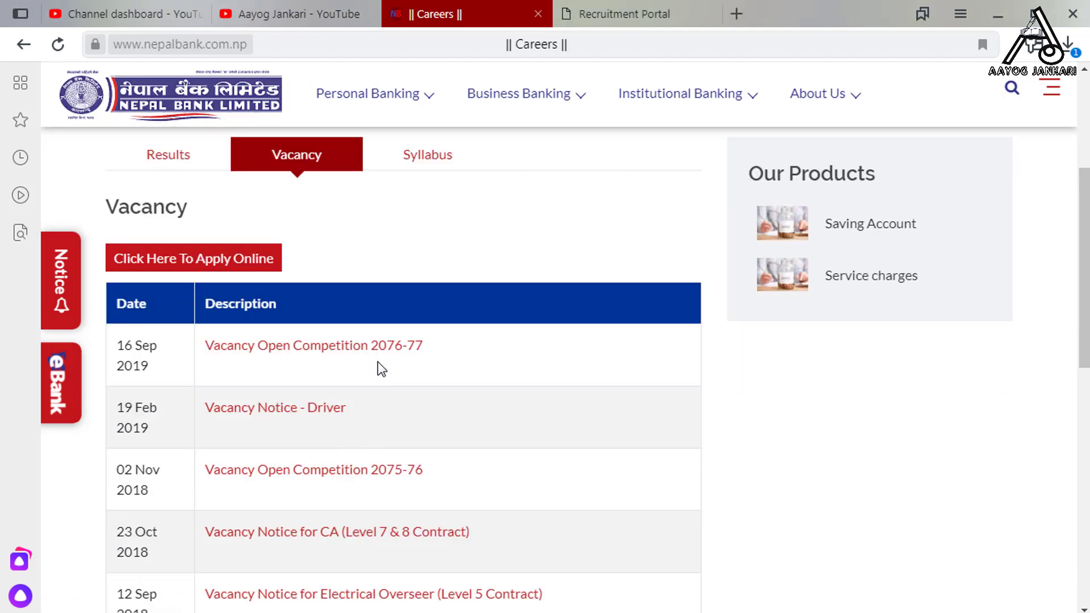
pyautogui.click(388, 347)
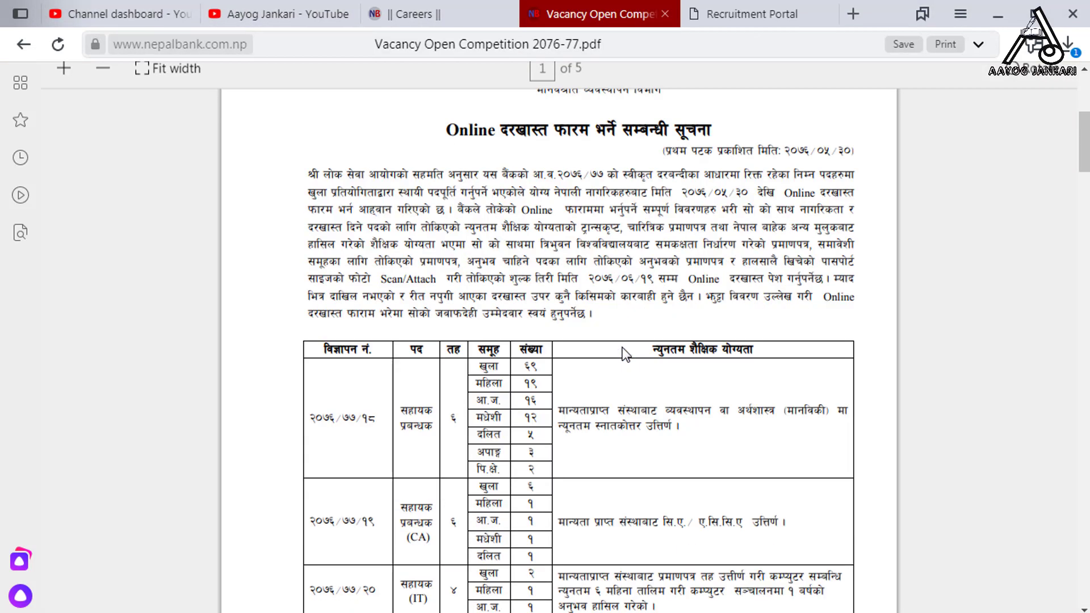
# Read the notice to locate advertisement 2076/77/25, then return to the recruitment portal
pyautogui.scroll(-9, 624, 373)
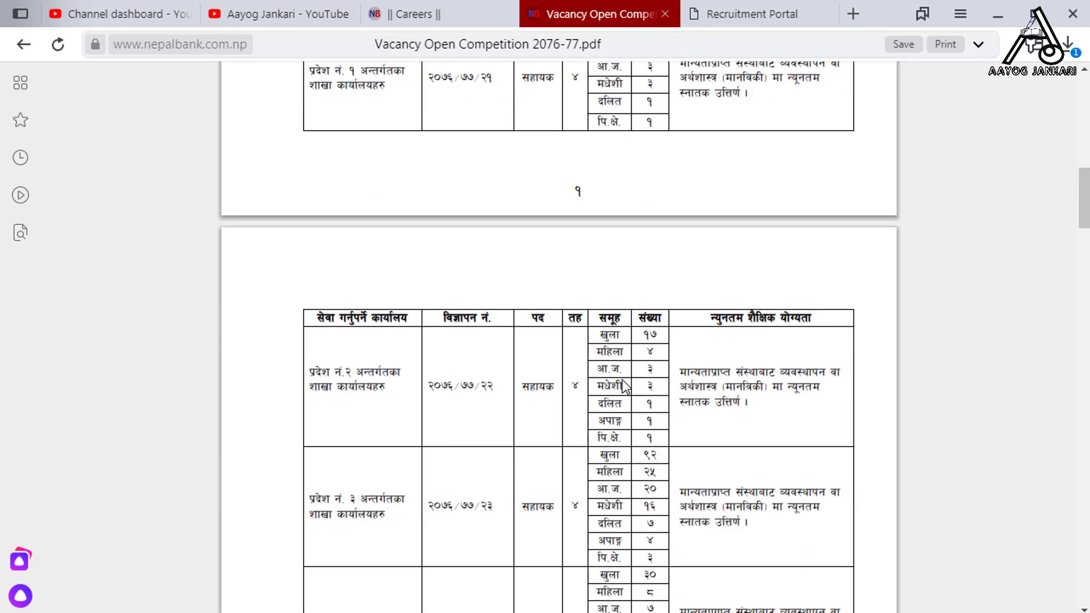
pyautogui.scroll(-3, 624, 386)
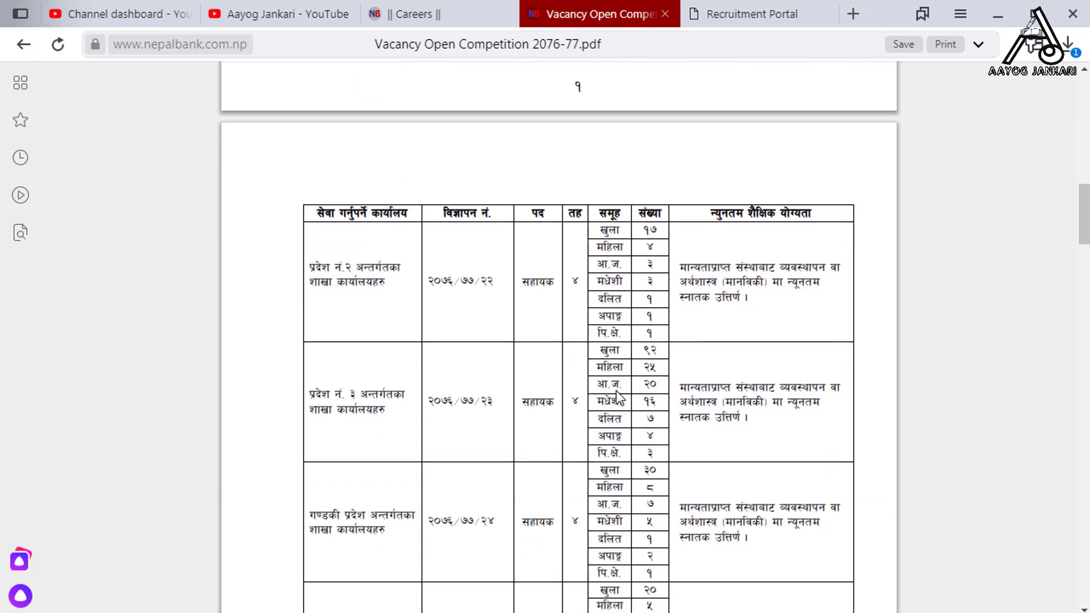
pyautogui.scroll(-2, 571, 432)
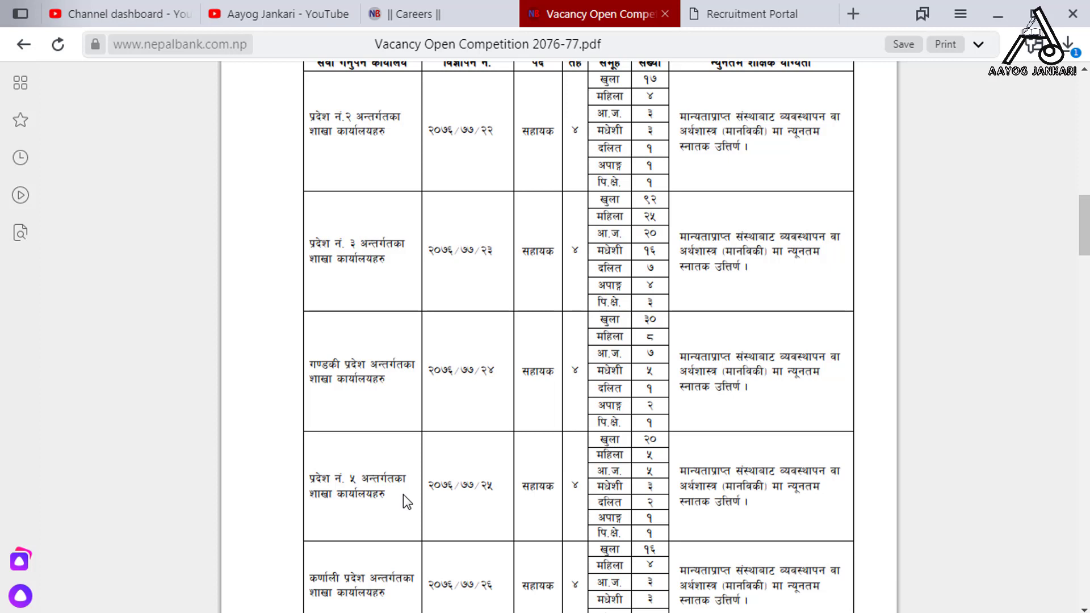
pyautogui.moveTo(415, 460); pyautogui.dragTo(513, 535)
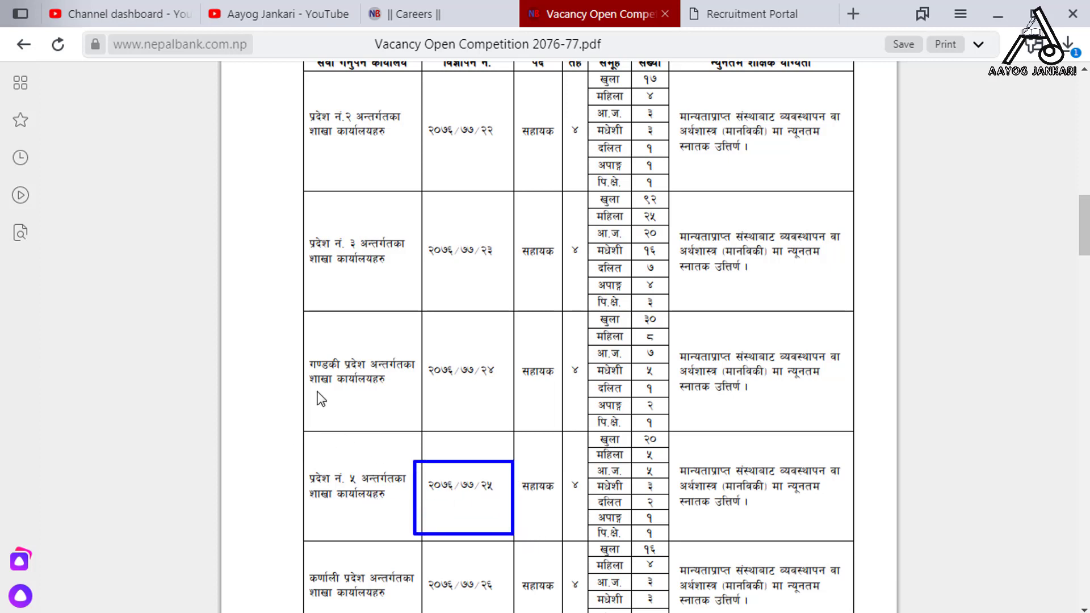
pyautogui.moveTo(277, 207)
pyautogui.mouseDown()
pyautogui.moveTo(378, 531)
pyautogui.moveTo(420, 612)
pyautogui.moveTo(409, 612)
pyautogui.mouseUp()
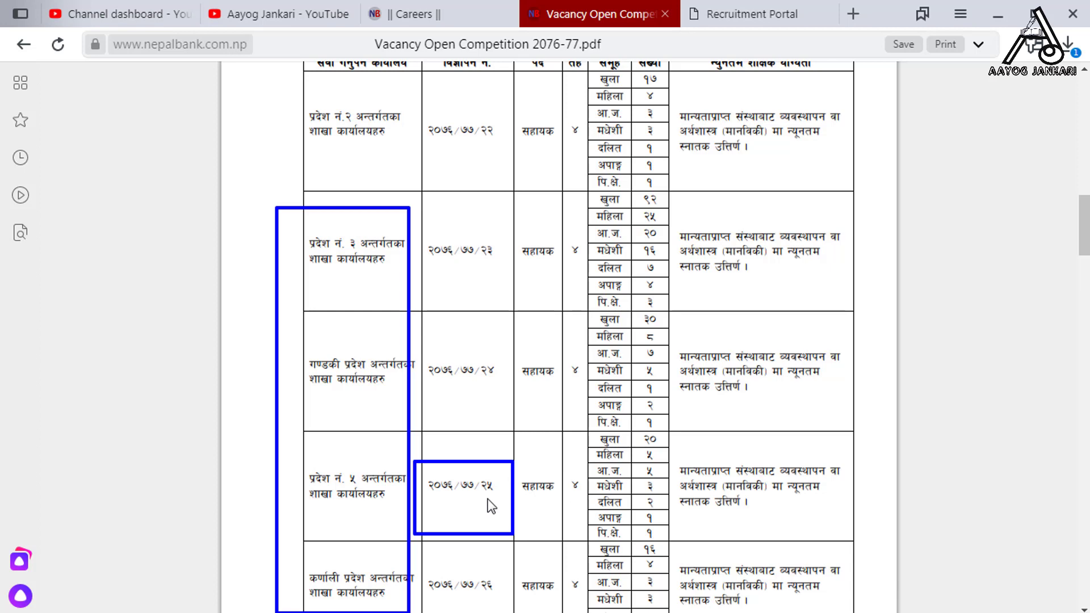
pyautogui.click(772, 13)
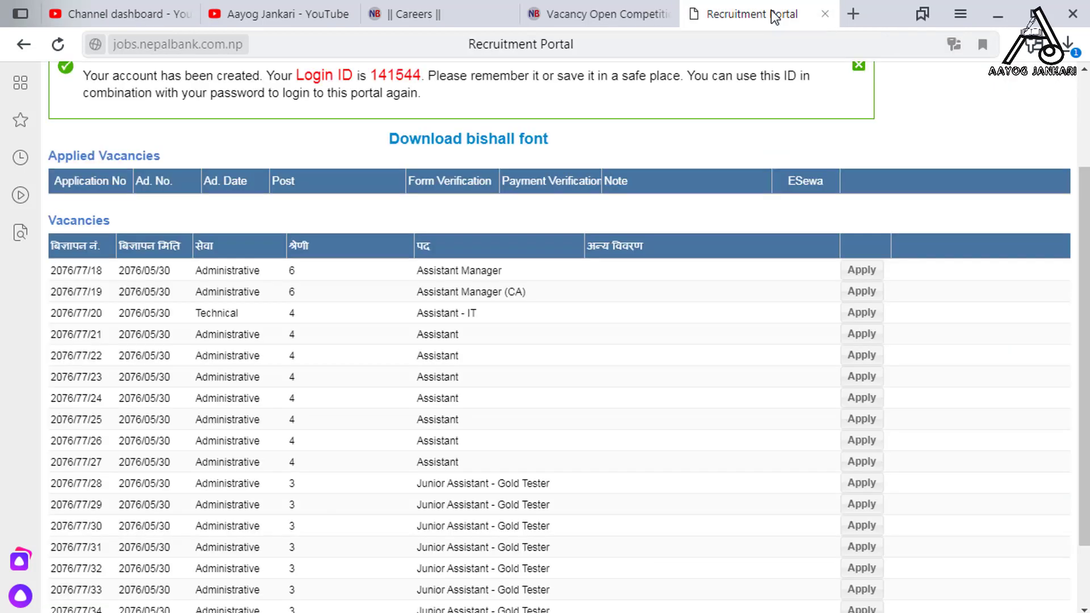
# Open the Application Form for Assistant vacancy 2076/77/25 (Administrative level-4, Province No. 5)
pyautogui.click(856, 421)
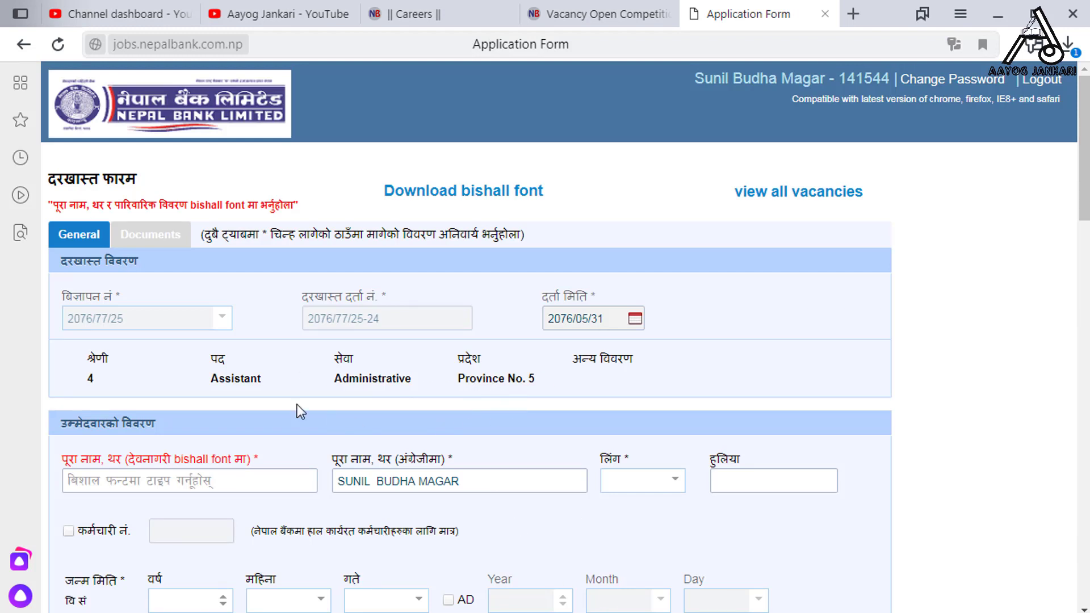
pyautogui.moveTo(60, 340)
pyautogui.mouseDown()
pyautogui.moveTo(215, 399)
pyautogui.moveTo(448, 400)
pyautogui.moveTo(537, 416)
pyautogui.moveTo(572, 401)
pyautogui.moveTo(679, 404)
pyautogui.mouseUp()
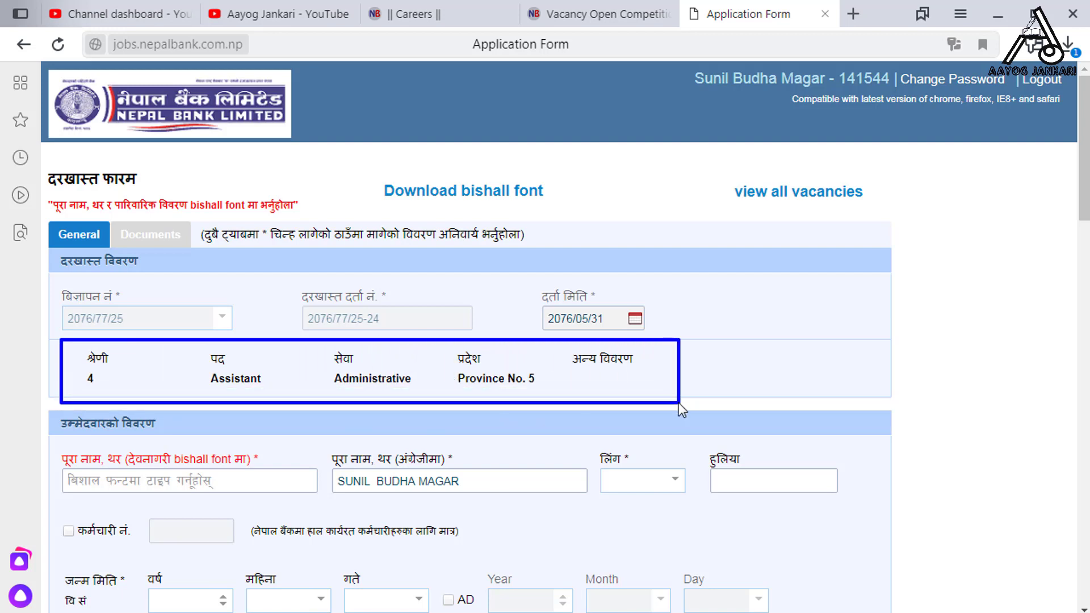
pyautogui.press('Escape')
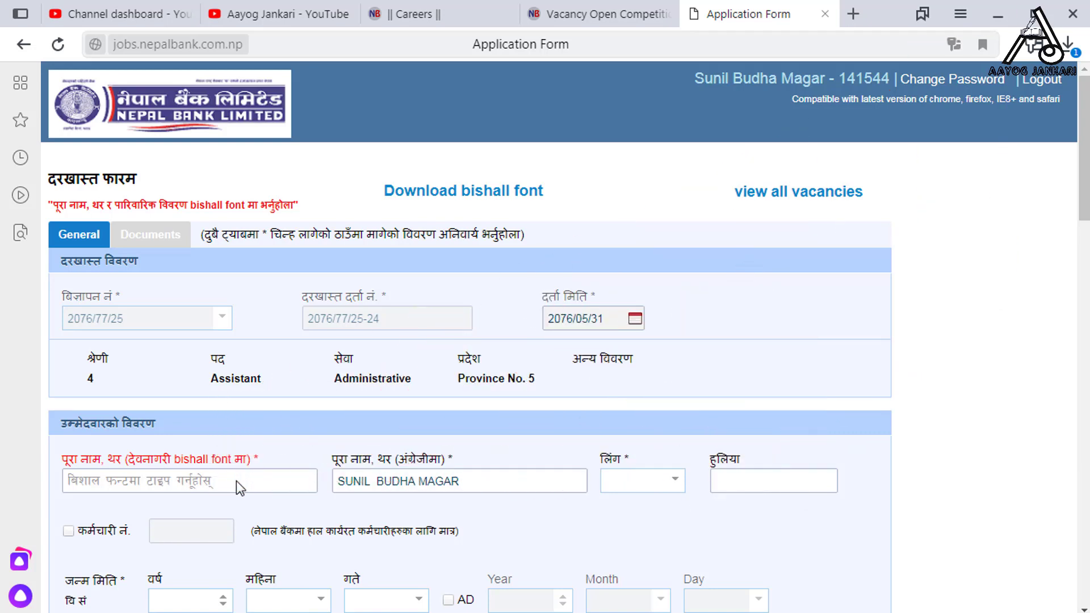
# Enter the applicant's full name in Devanagari, gender Male, and '-' for हुलिया
pyautogui.click(236, 481)
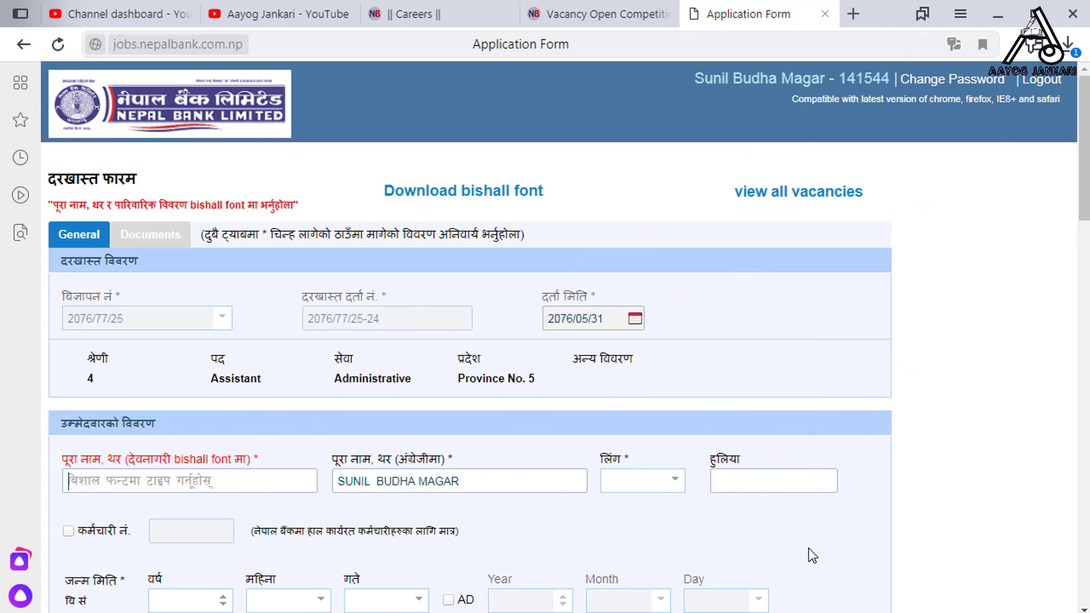
pyautogui.press('super+space')
pyautogui.click(670, 484)
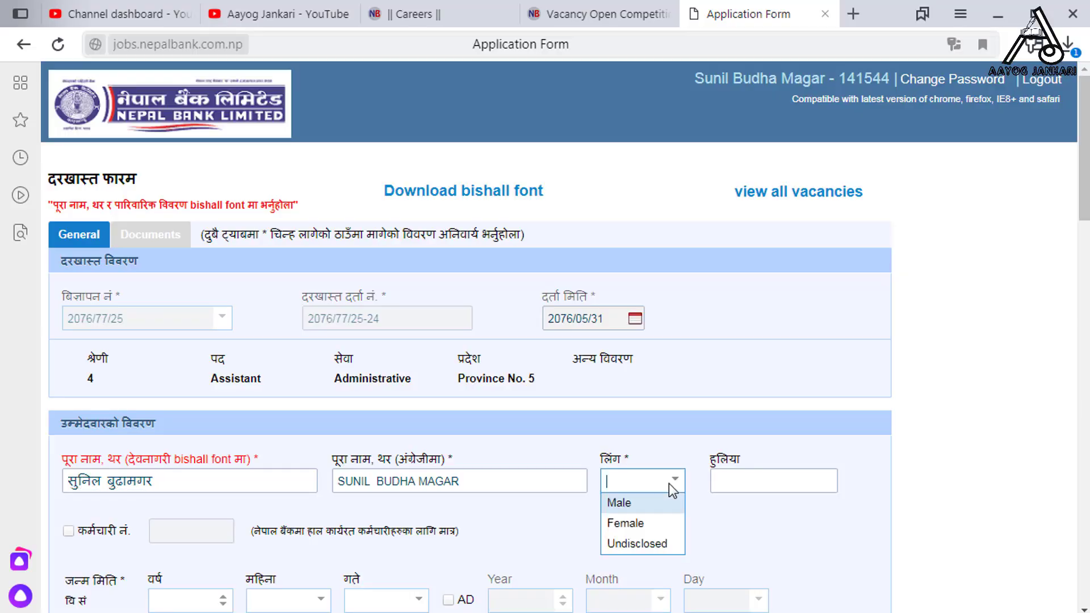
pyautogui.click(652, 504)
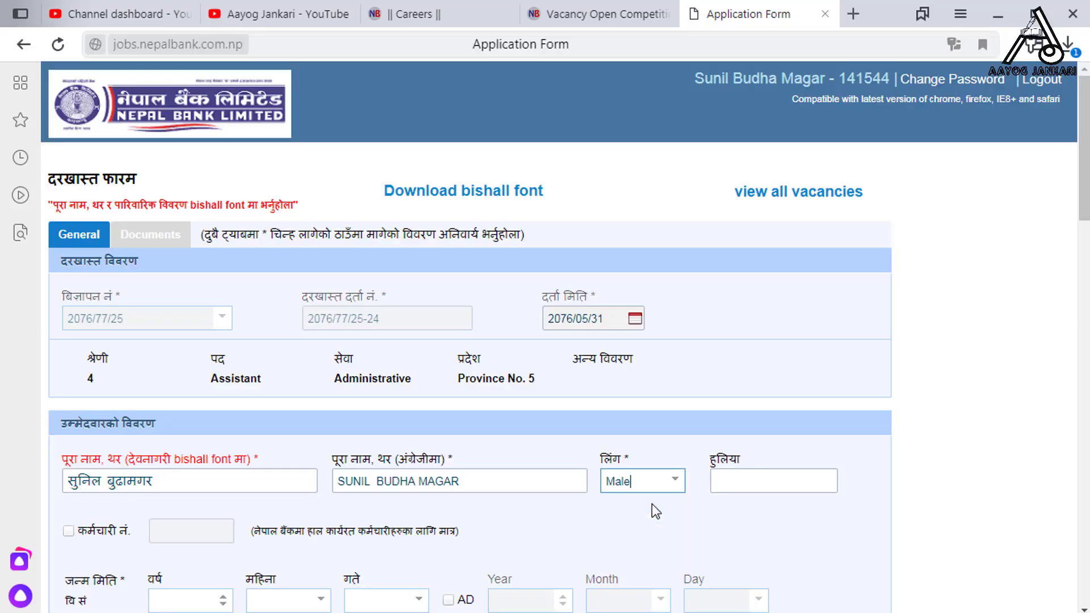
pyautogui.click(772, 488)
pyautogui.write('-')
pyautogui.click(67, 532)
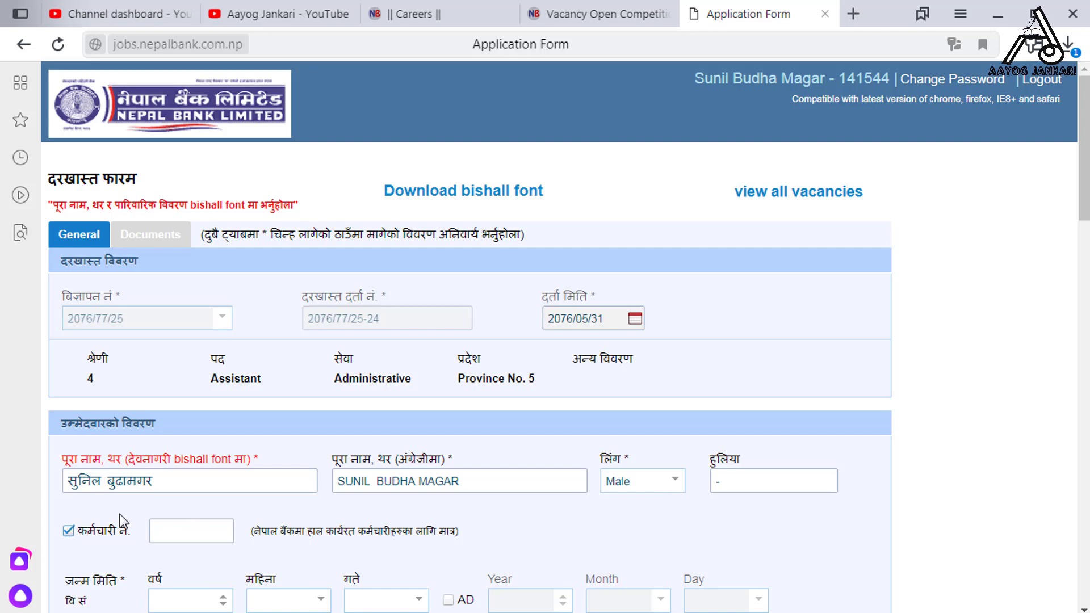
pyautogui.moveTo(49, 515)
pyautogui.mouseDown()
pyautogui.moveTo(255, 553)
pyautogui.moveTo(475, 544)
pyautogui.mouseUp()
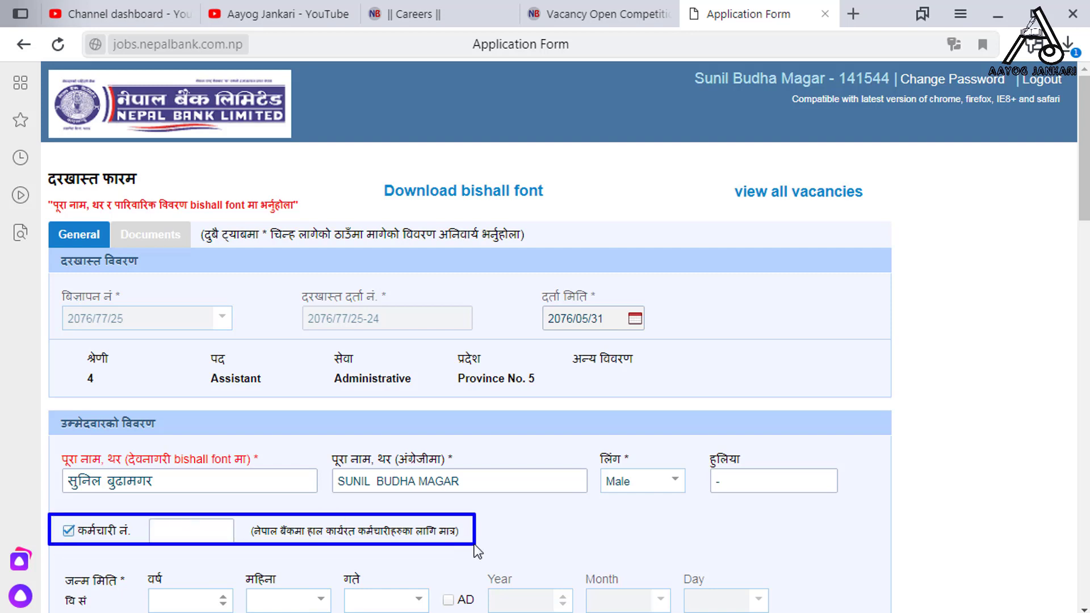
pyautogui.press('Escape')
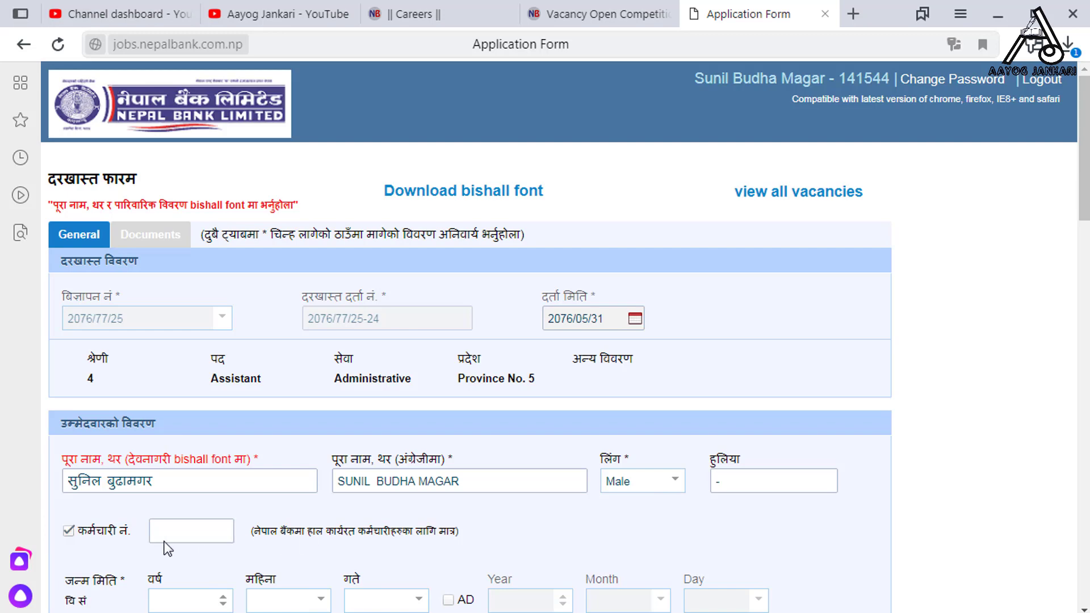
pyautogui.click(67, 531)
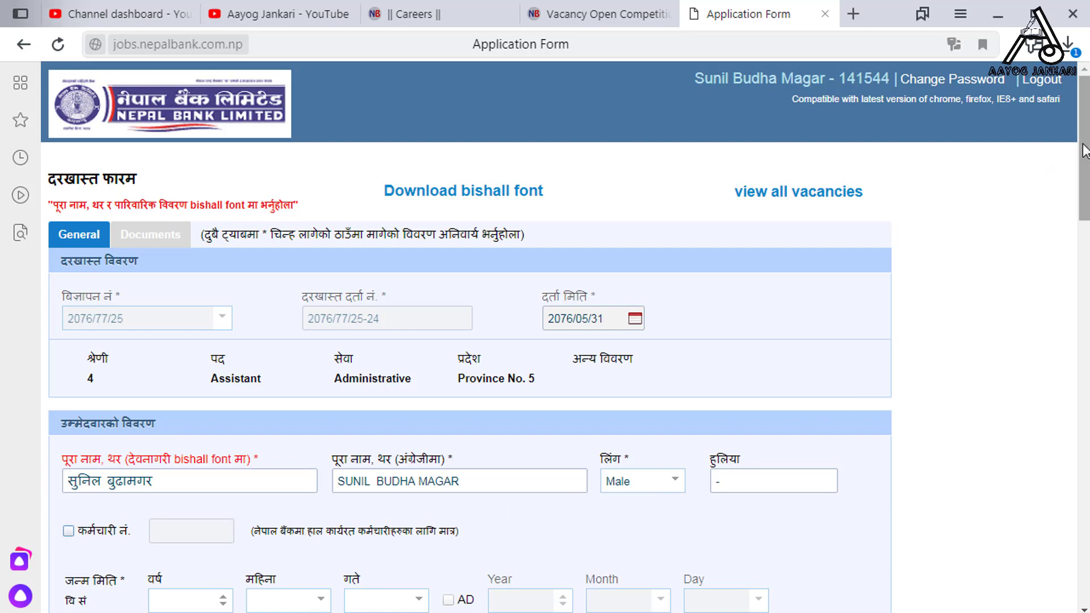
pyautogui.moveTo(1083, 166); pyautogui.dragTo(1084, 298)
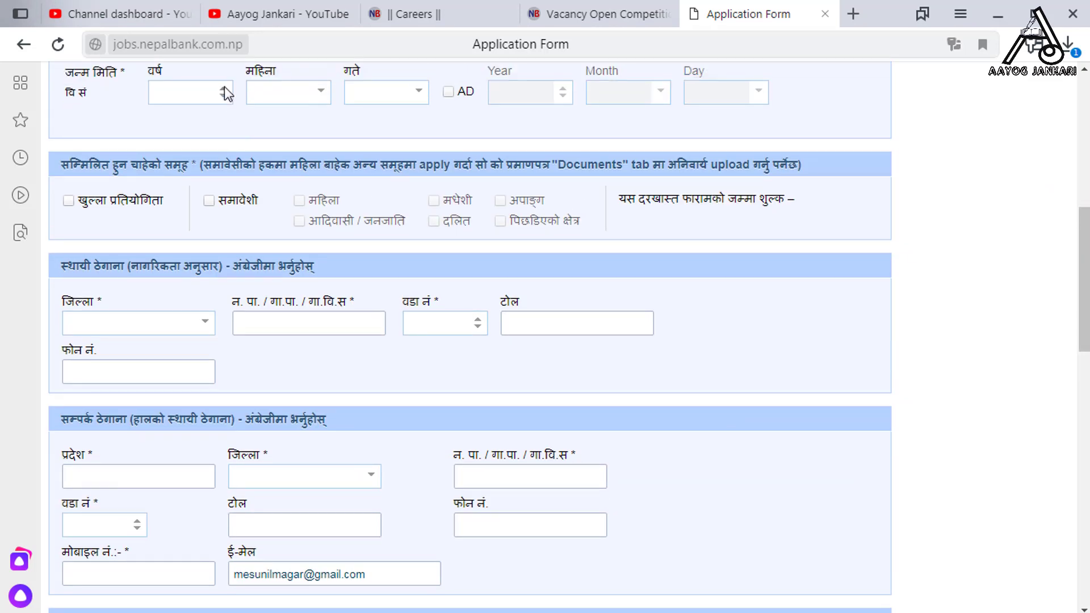
pyautogui.click(197, 93)
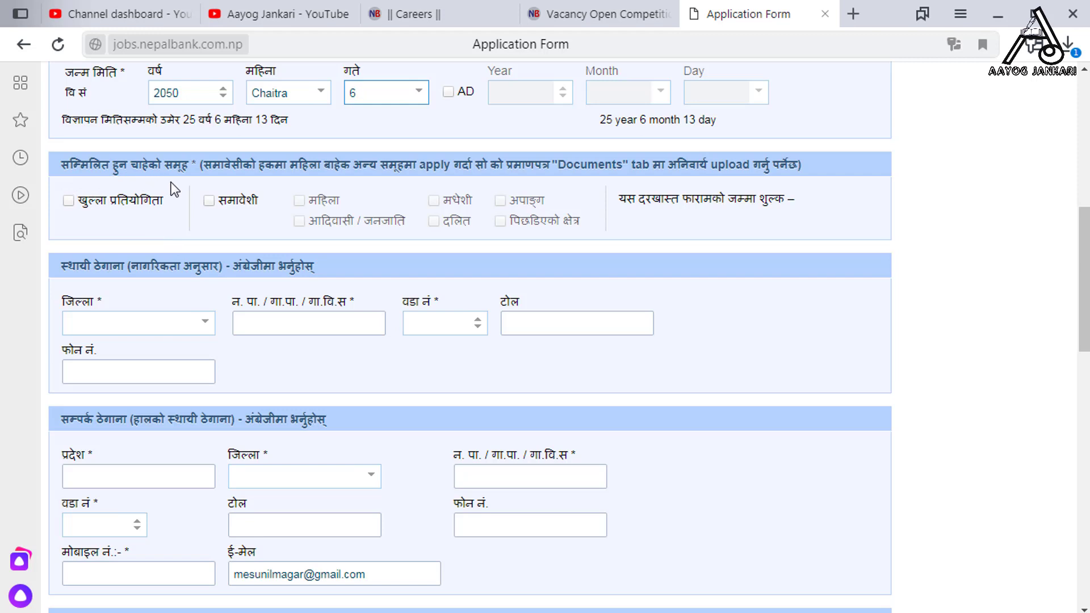
# Tick open competition and the inclusive आदिवासी / जनजाति group, keeping the fee at ₹700
pyautogui.click(68, 201)
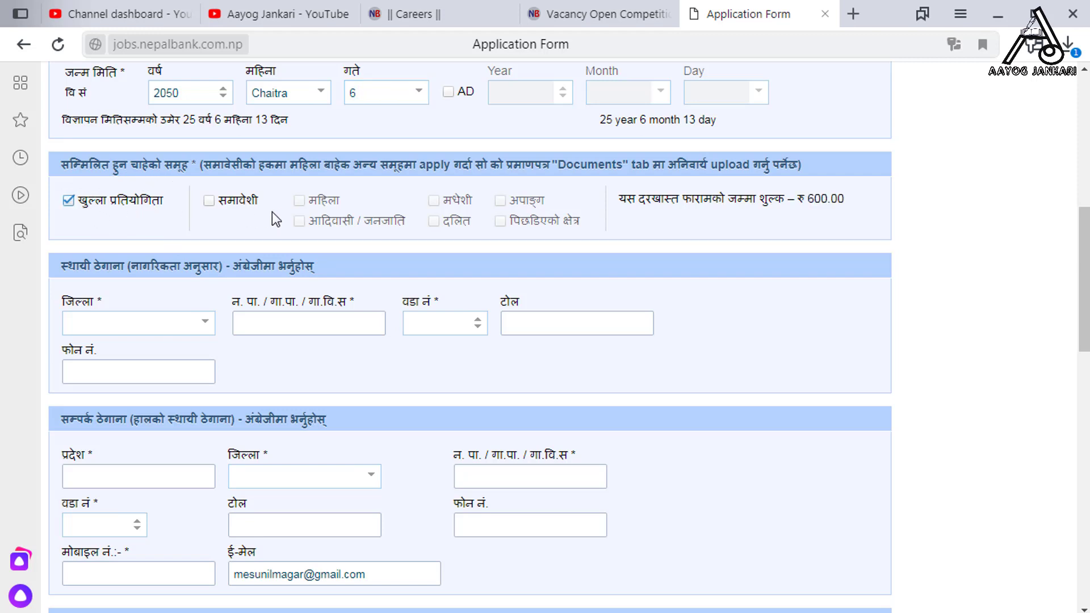
pyautogui.click(209, 200)
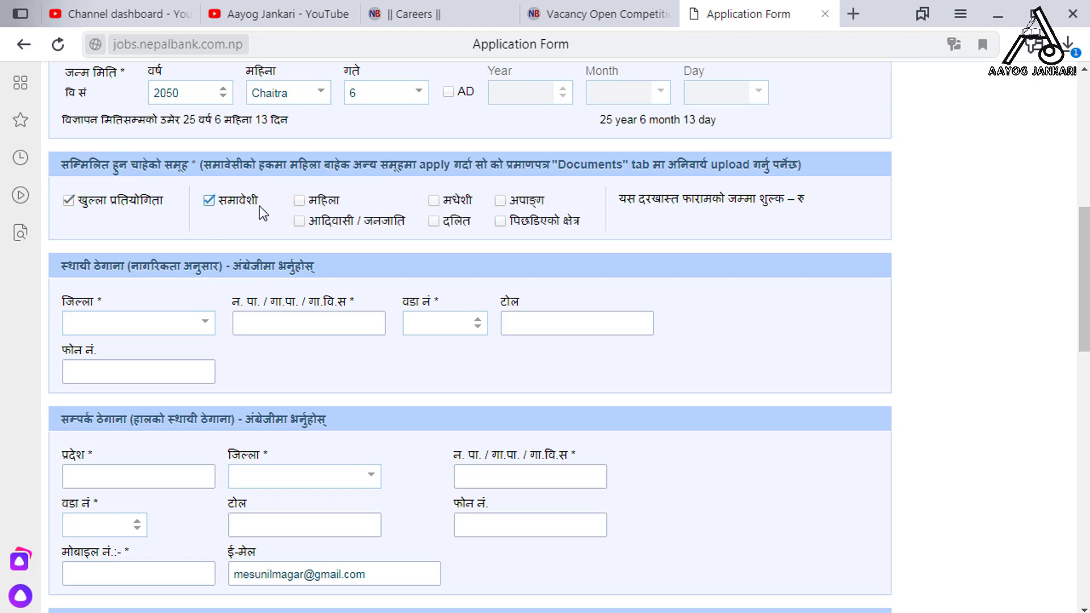
pyautogui.click(303, 222)
pyautogui.click(68, 201)
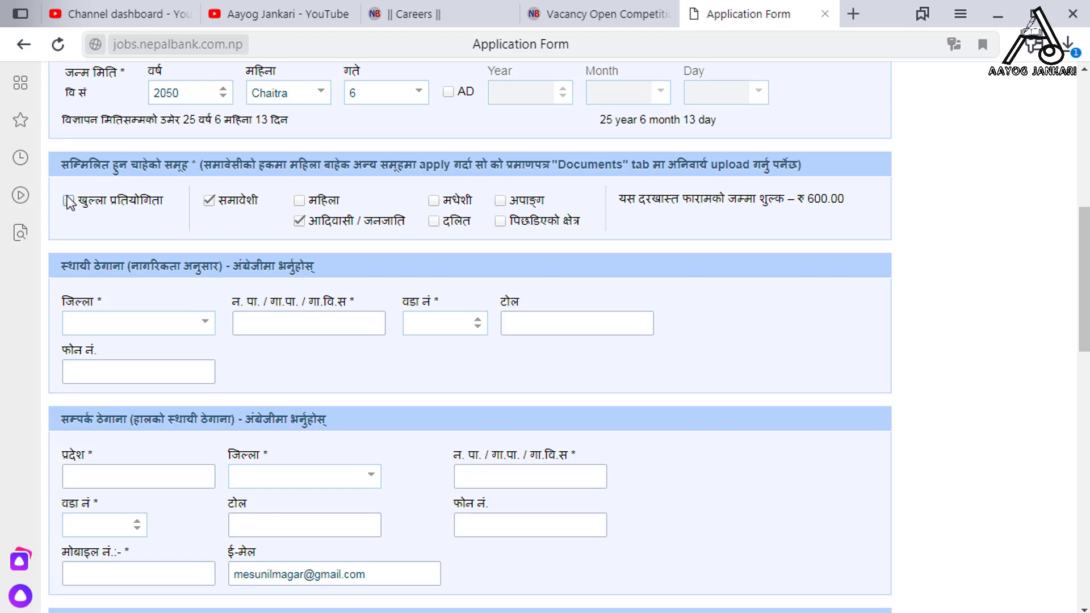
pyautogui.click(68, 201)
# Choose Rolpa as the permanent-address district
pyautogui.click(206, 323)
pyautogui.write('Rolpa')
pyautogui.press('Return')
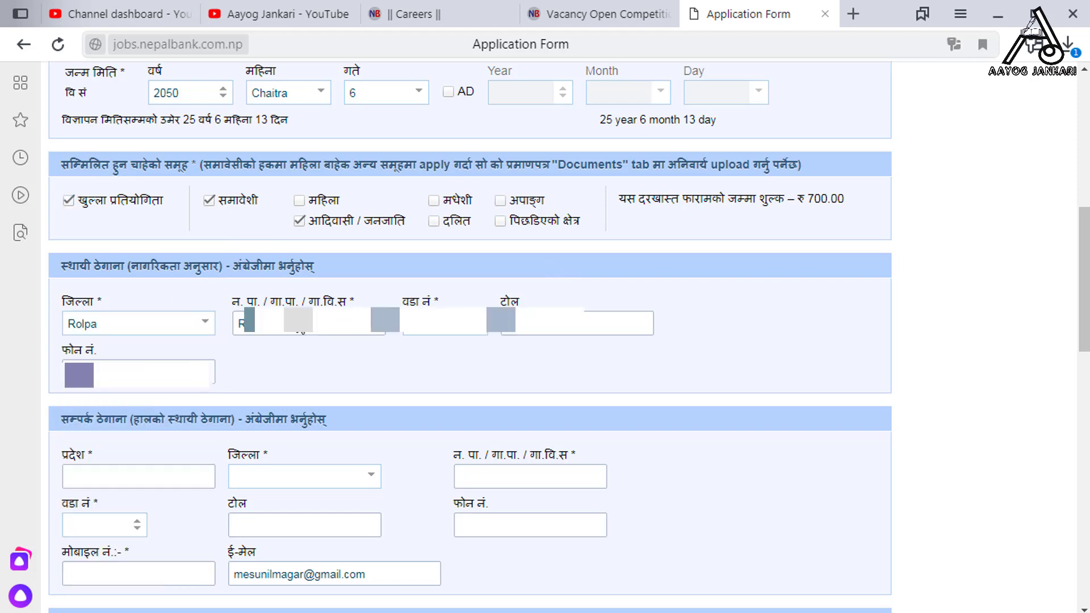
pyautogui.click(139, 476)
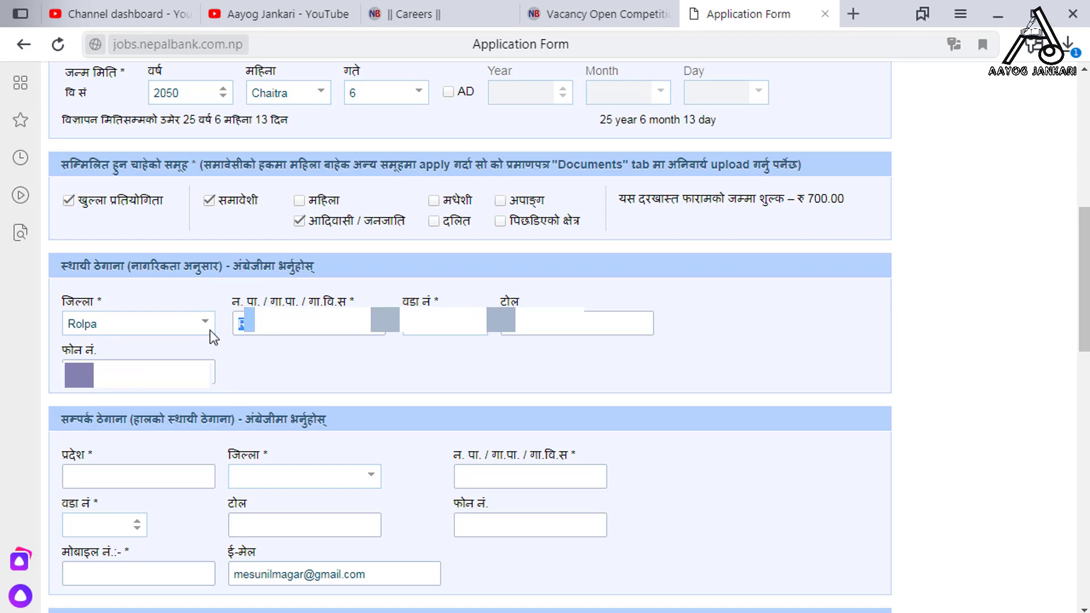
pyautogui.scroll(-5, 611, 391)
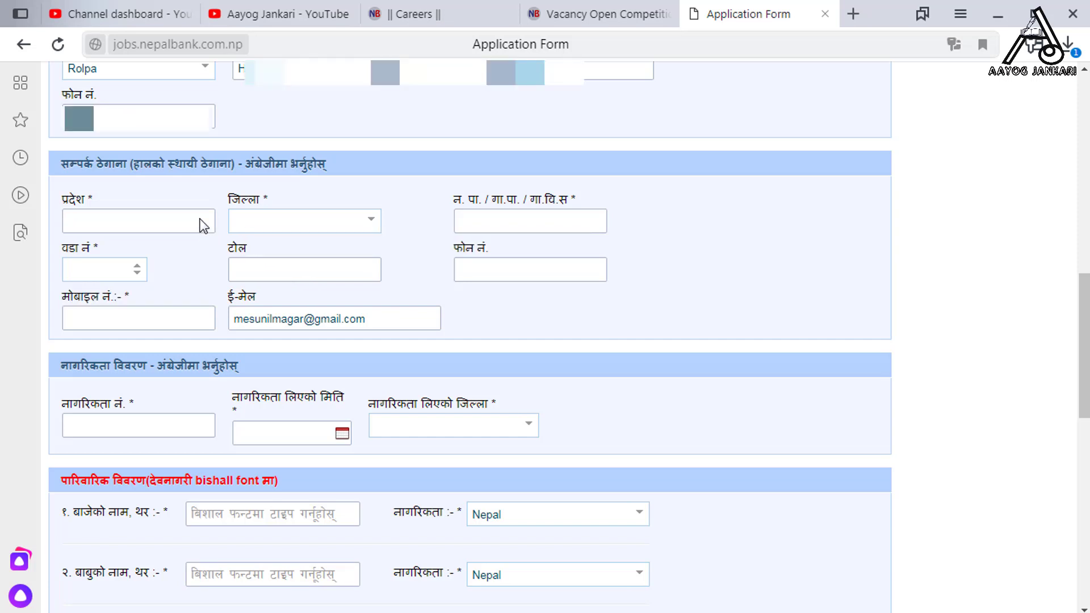
# Set the contact address to province 05, district Rolpa and municipality Rolpa
pyautogui.write('65')
pyautogui.press('BackSpace')
pyautogui.press('BackSpace')
pyautogui.write('05')
pyautogui.click(363, 228)
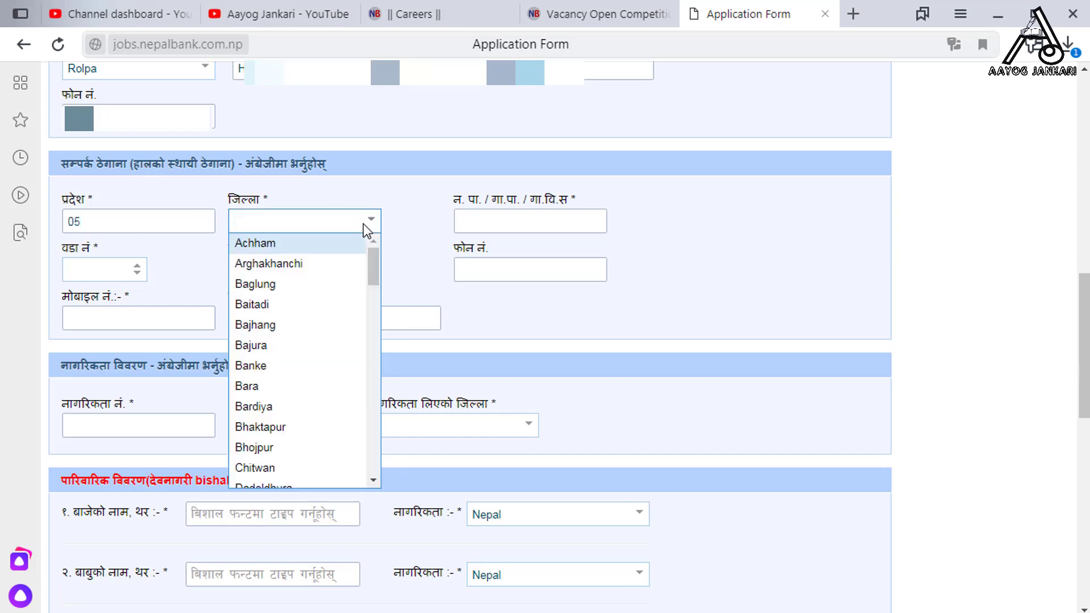
pyautogui.write('Rolpa')
pyautogui.press('Return')
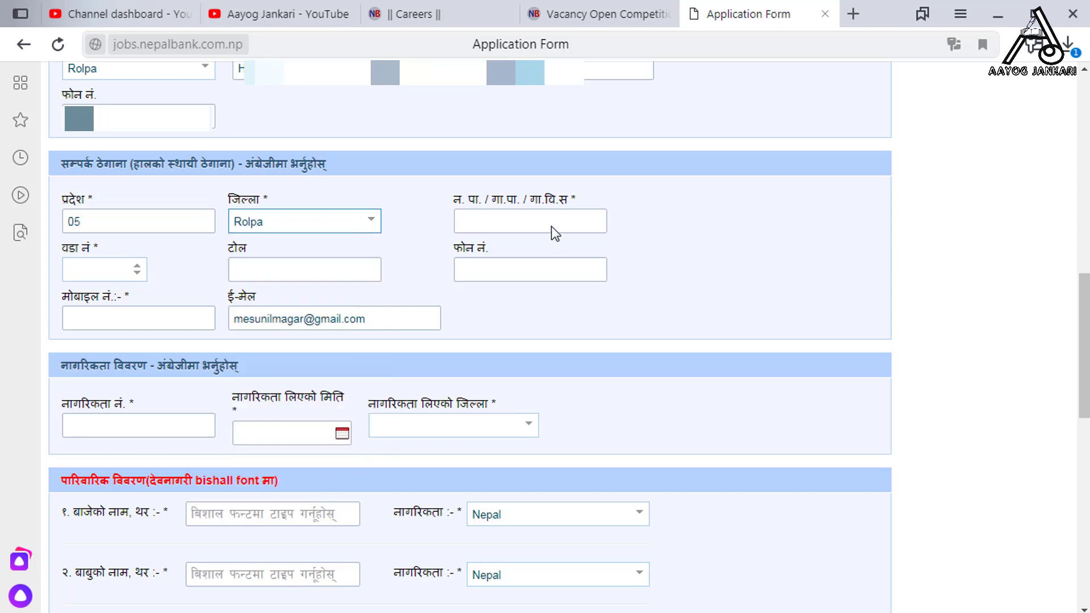
pyautogui.click(550, 226)
pyautogui.write('R')
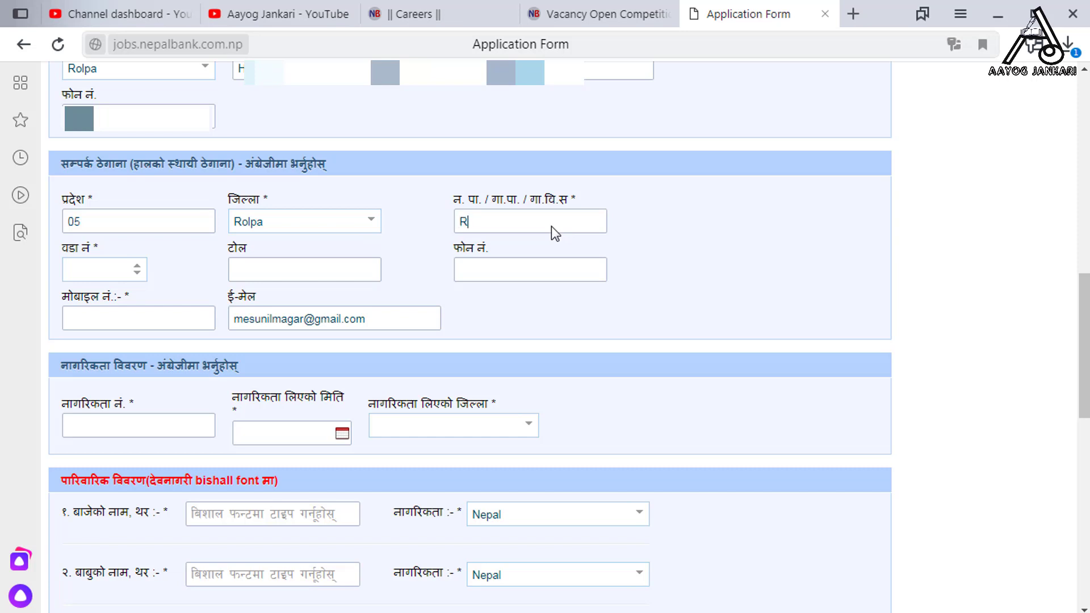
pyautogui.write('olpa')
# Enter ward number 5 and begin typing the mobile number
pyautogui.click(134, 267)
pyautogui.write('5')
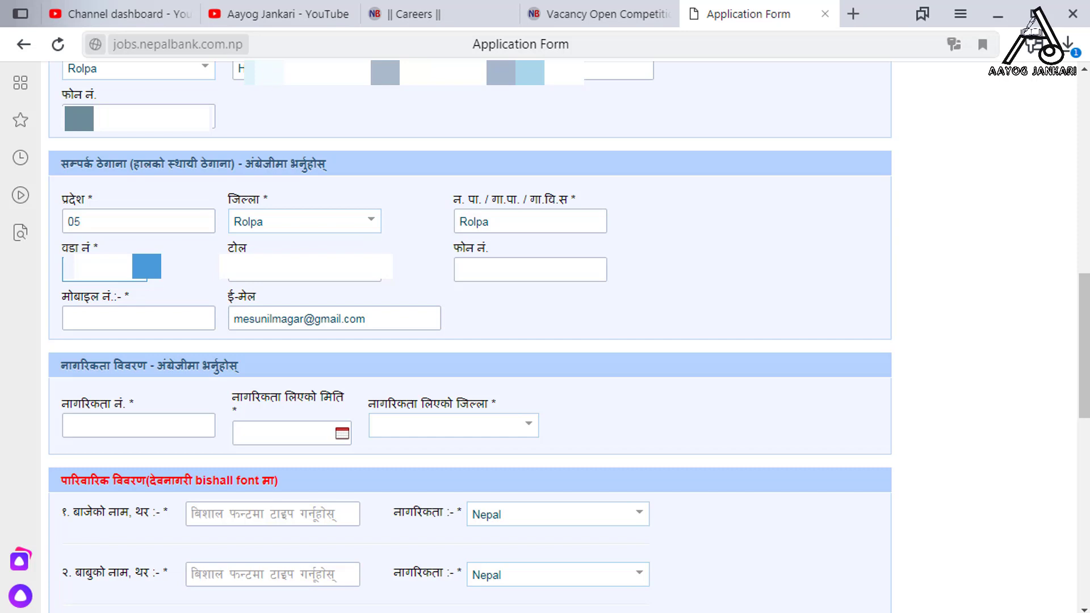
pyautogui.press('Tab')
pyautogui.click(200, 323)
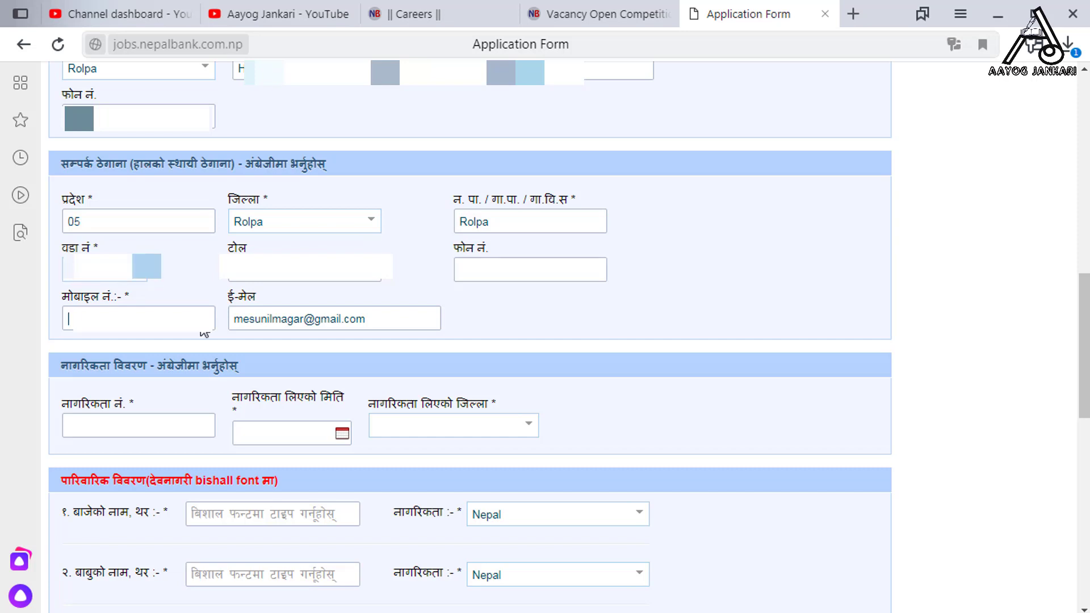
pyautogui.write('9')
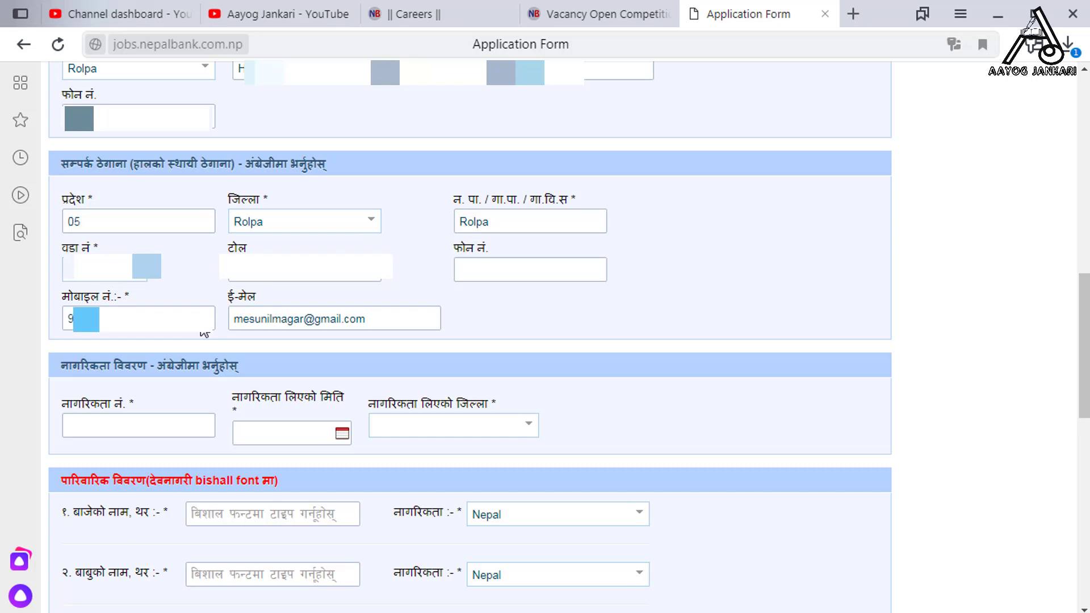
pyautogui.write('84123')
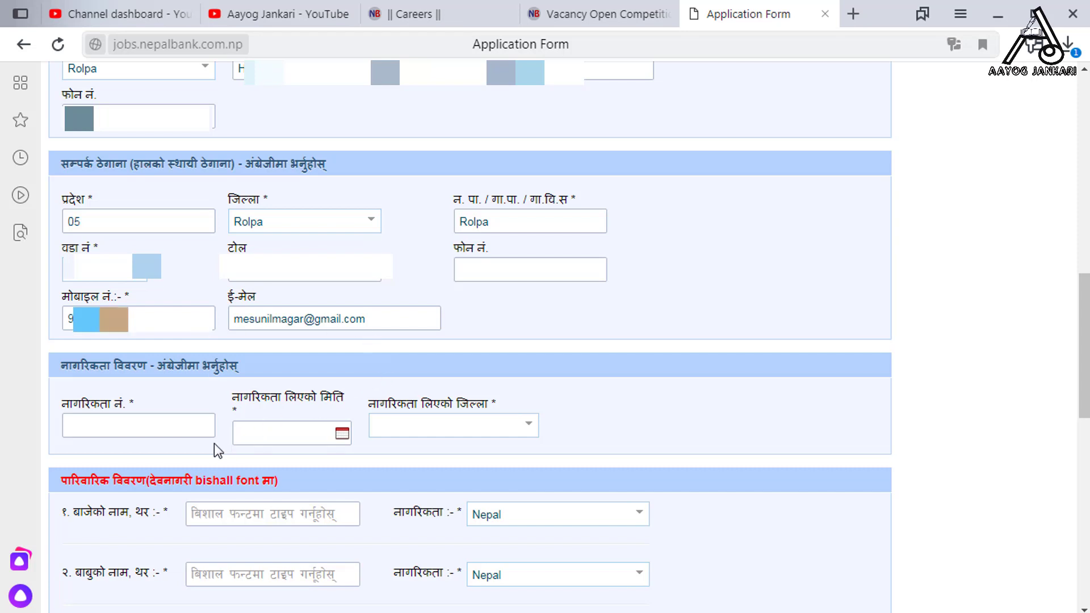
# Enter the citizenship number and set Rolpa as the issuing district
pyautogui.click(188, 429)
pyautogui.write('5')
pyautogui.click(349, 433)
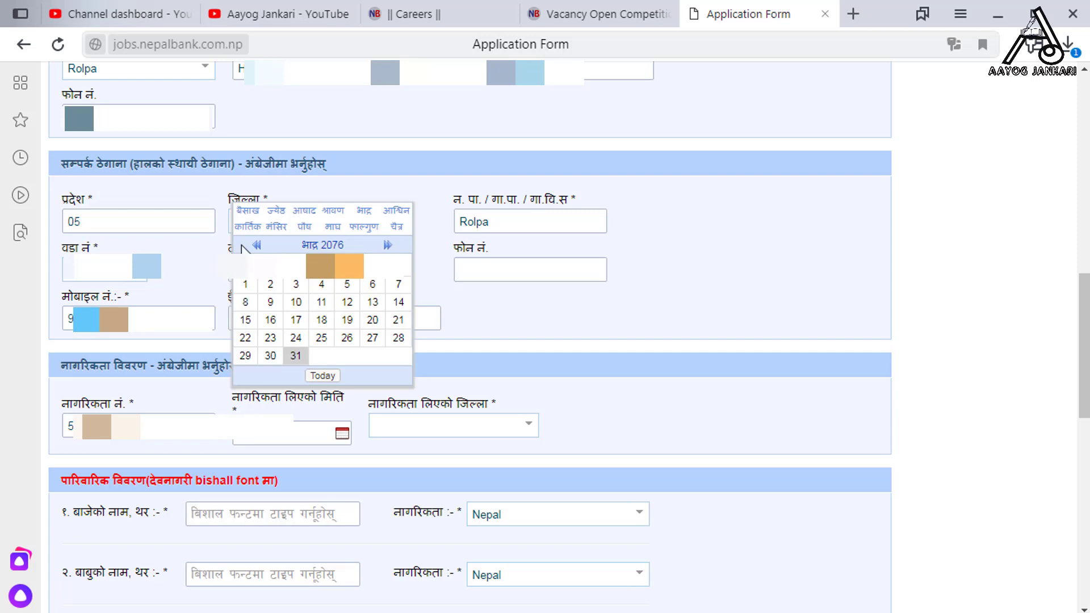
pyautogui.click(529, 430)
pyautogui.click(528, 430)
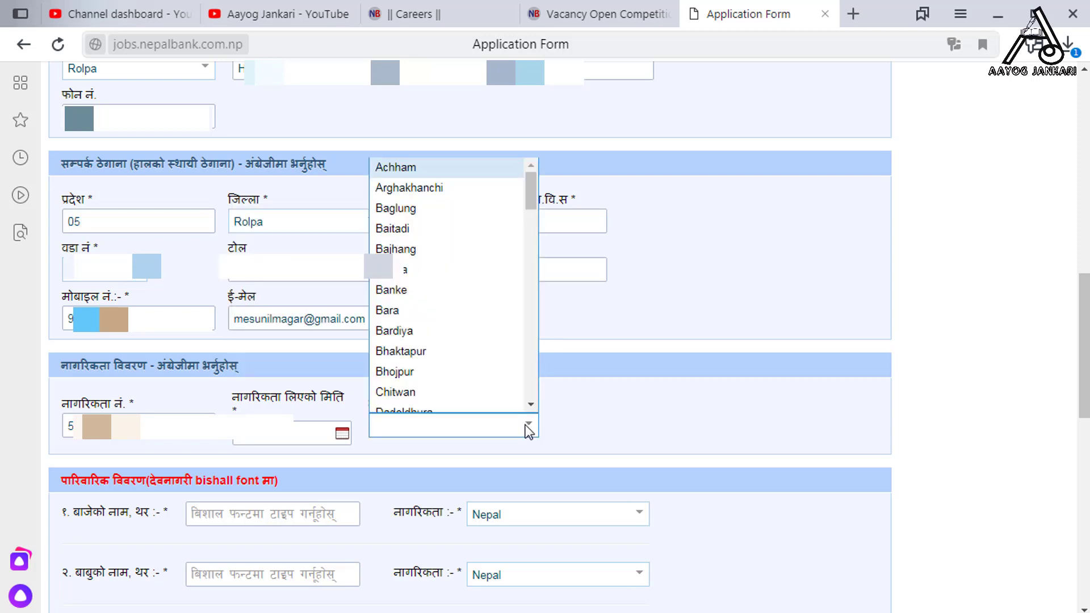
pyautogui.write('rolp')
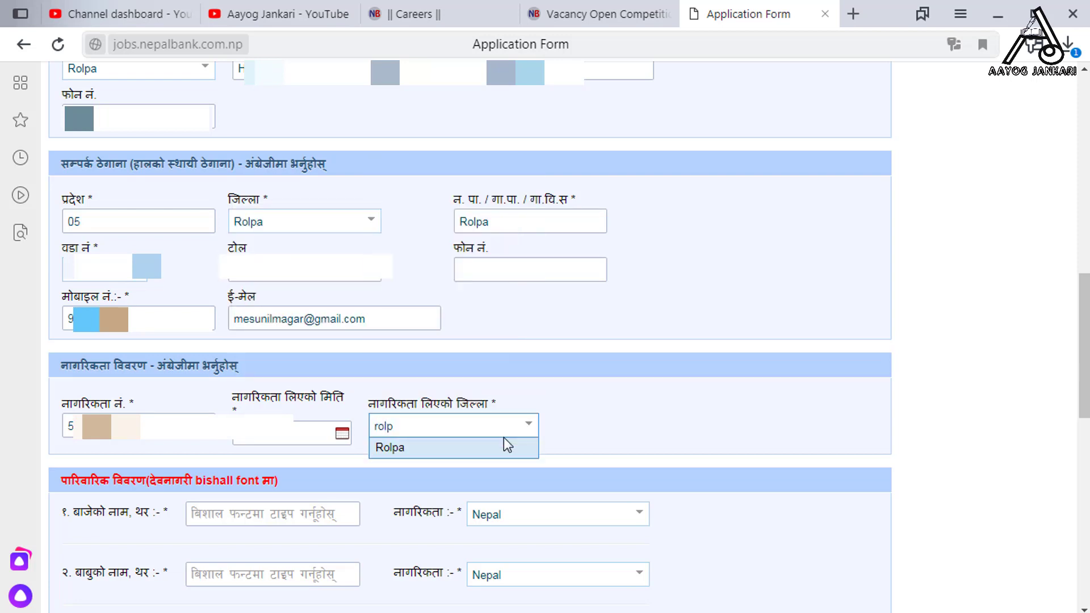
pyautogui.click(500, 449)
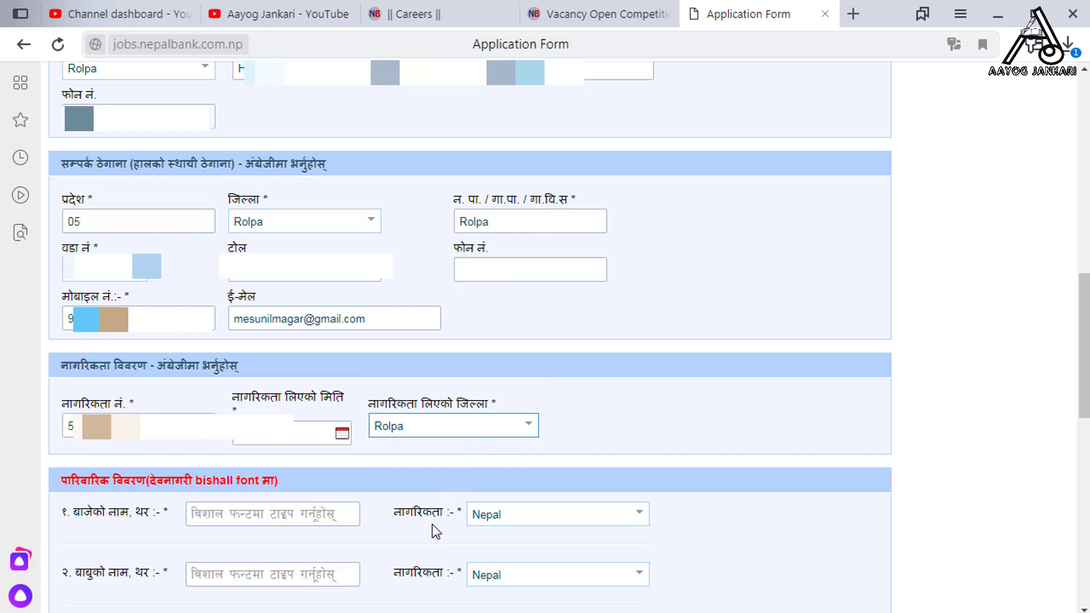
# Fill in the grandfather's, father's, mother's and spouse's names in Nepali, grandfather's nationality Nepal
pyautogui.scroll(-7, 515, 261)
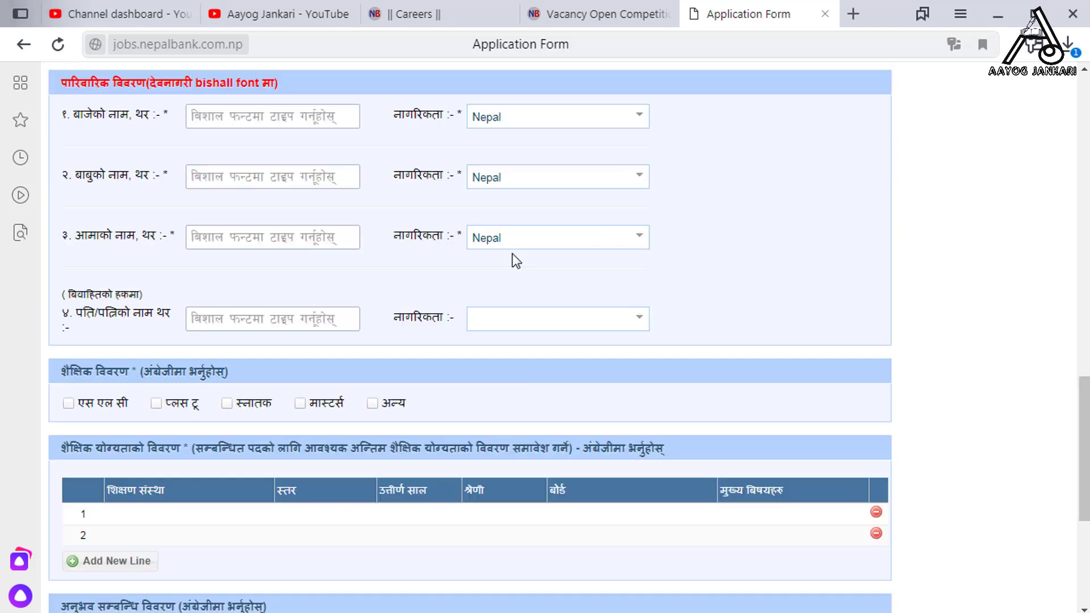
pyautogui.click(324, 120)
pyautogui.click(1001, 583)
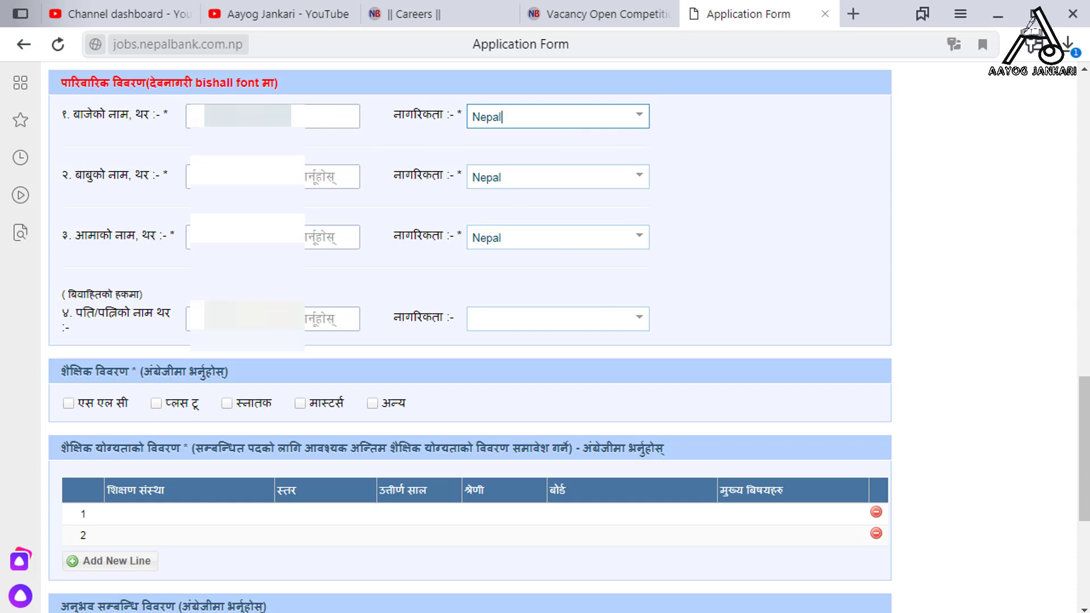
pyautogui.click(638, 114)
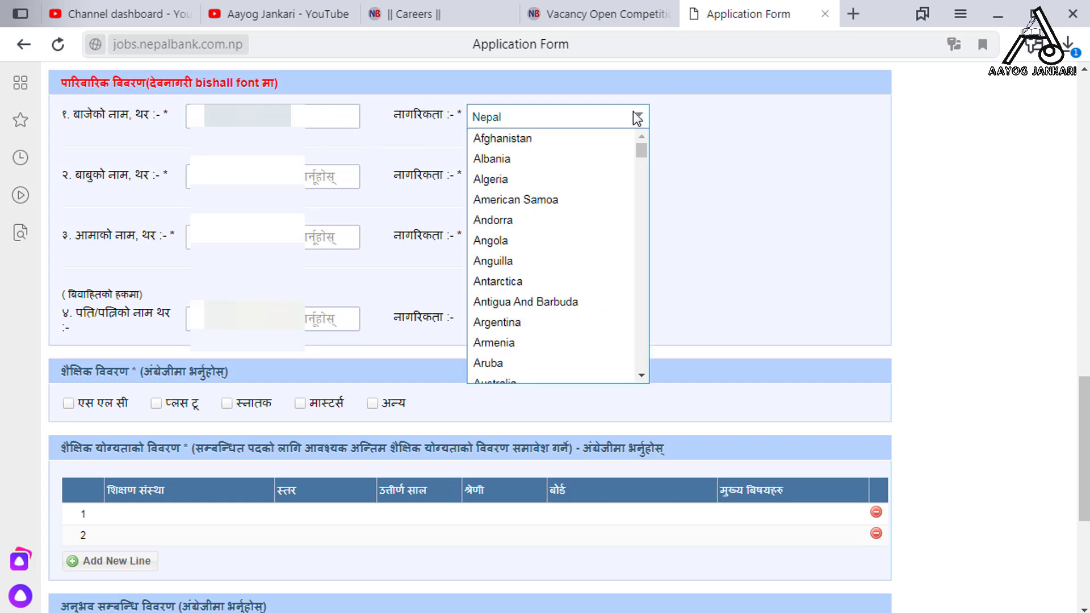
pyautogui.click(637, 115)
pyautogui.click(310, 179)
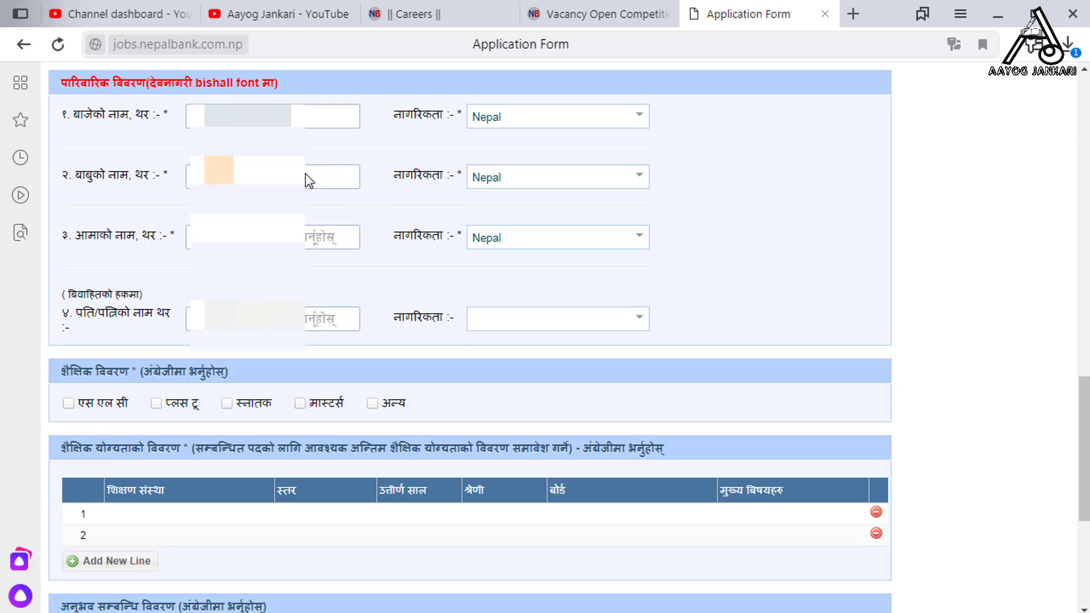
pyautogui.click(315, 237)
pyautogui.click(308, 314)
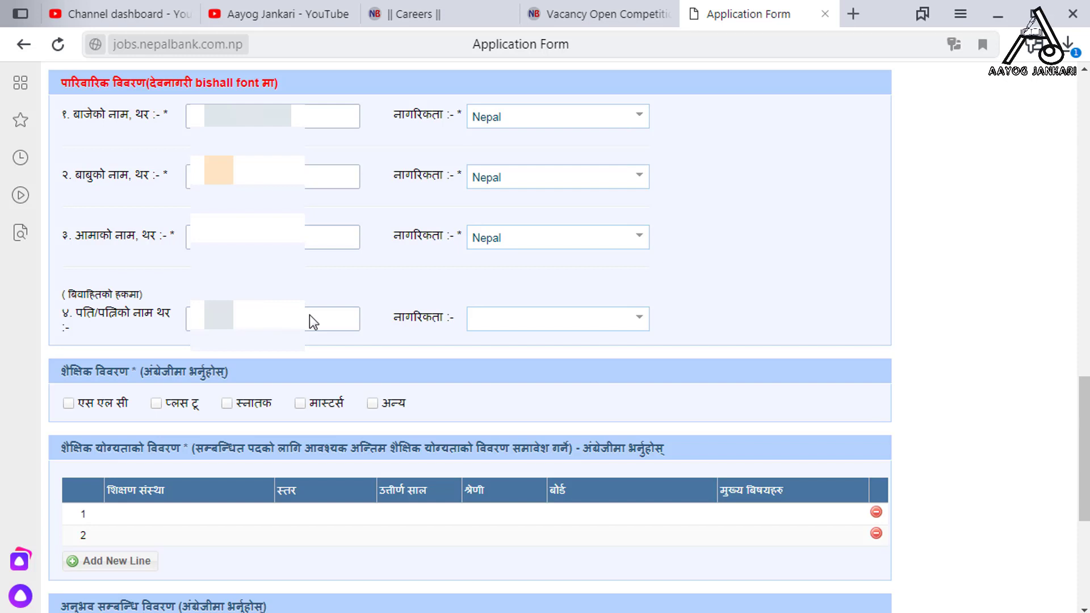
# Set the spouse's nationality to Nepal by filtering the country list with 'ne'
pyautogui.click(638, 319)
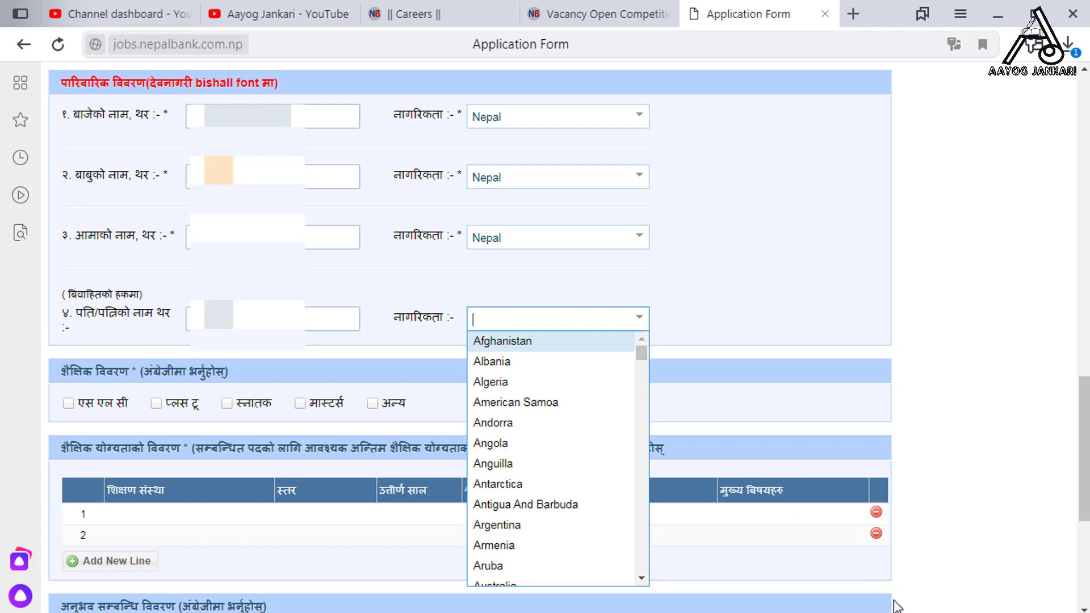
pyautogui.click(1021, 612)
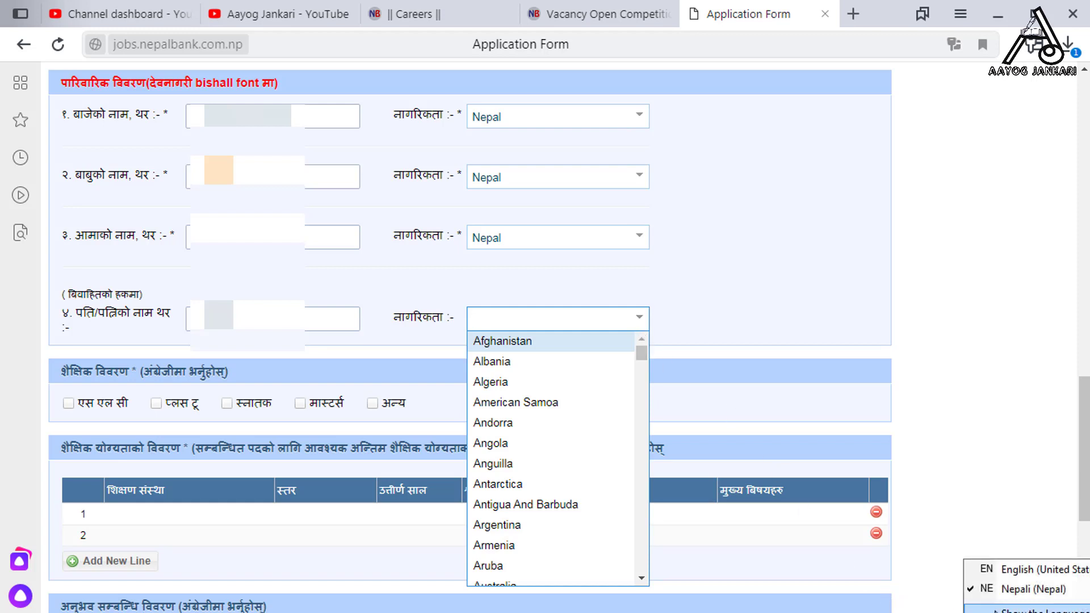
pyautogui.click(1006, 576)
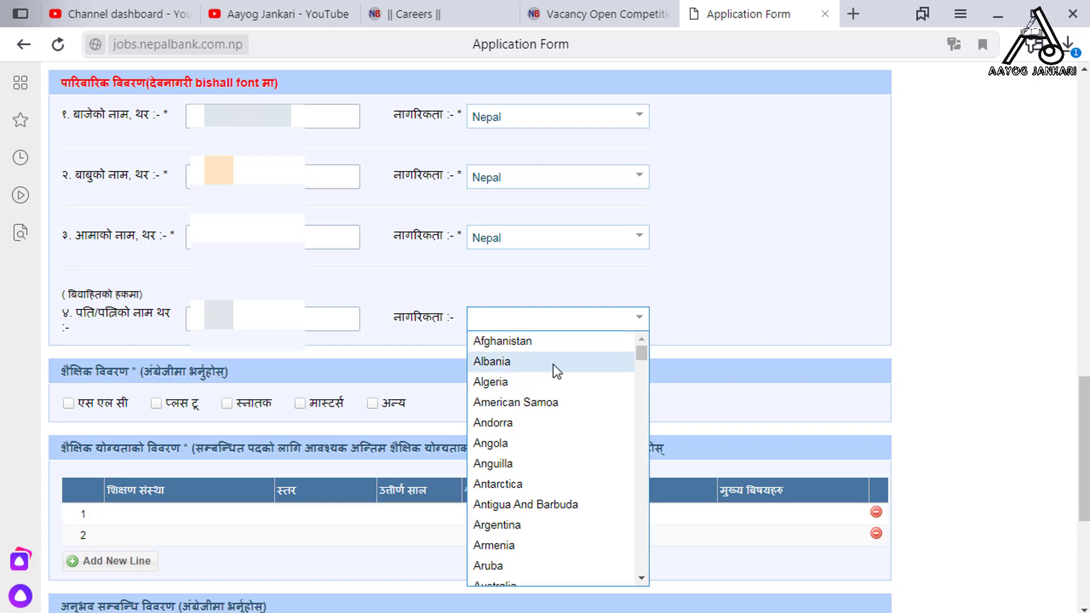
pyautogui.write('n')
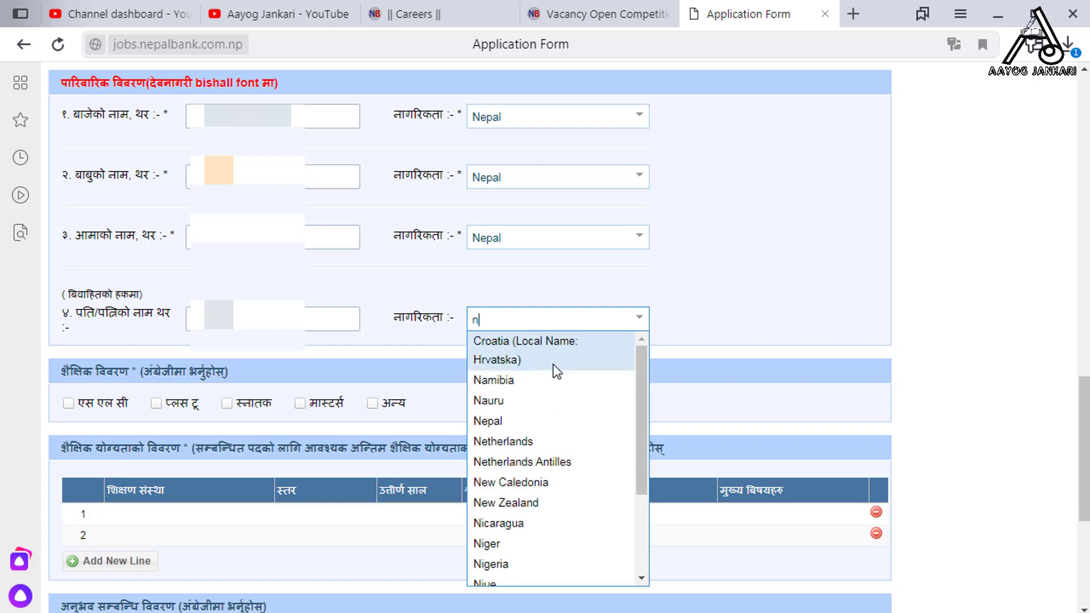
pyautogui.write('e')
pyautogui.press('Return')
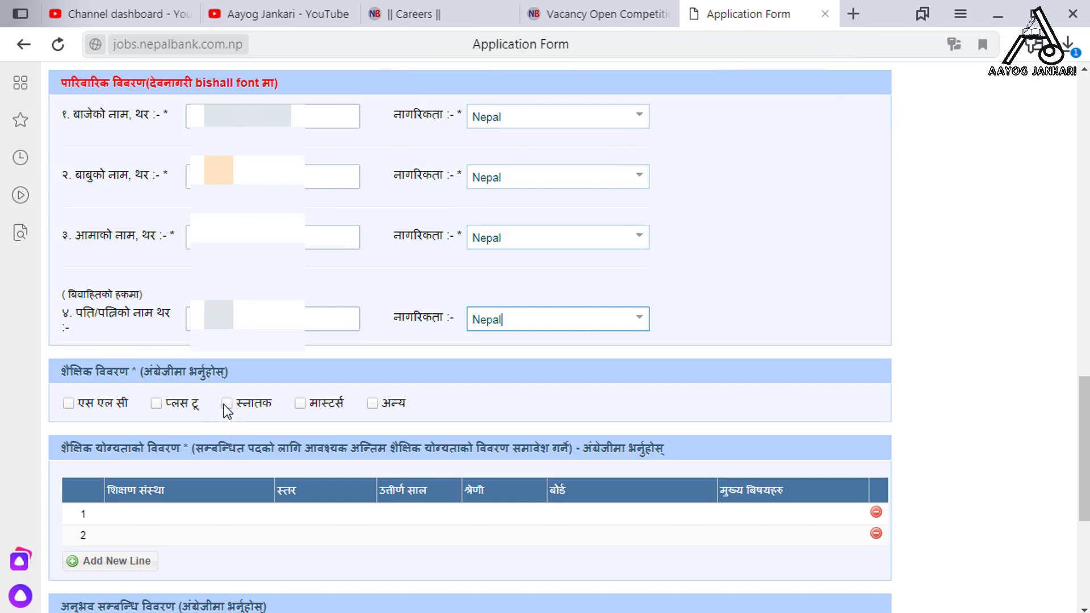
# Tick स्नातक (Bachelor's) as the education level under शैक्षिक विवरण
pyautogui.click(225, 403)
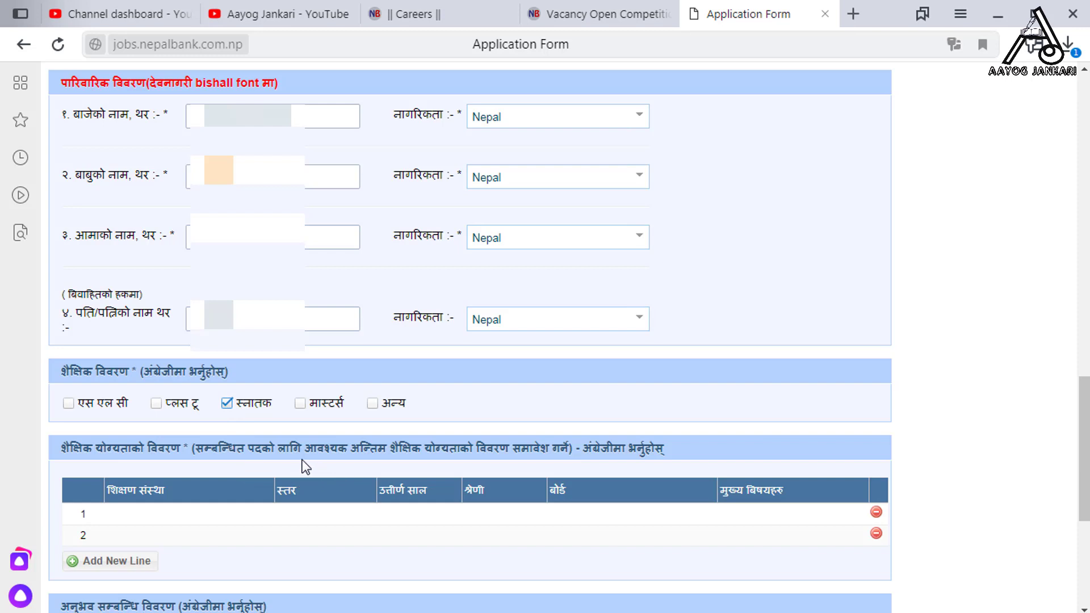
pyautogui.scroll(-2, 406, 506)
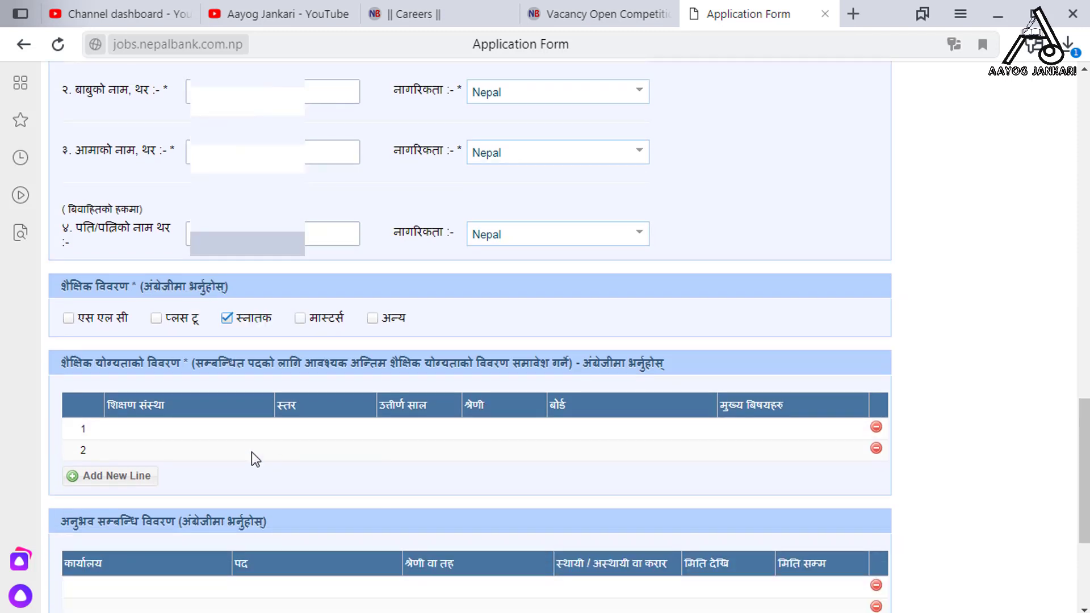
# Enter the institution in qualification row 1 and choose स्नातक as its level
pyautogui.click(142, 429)
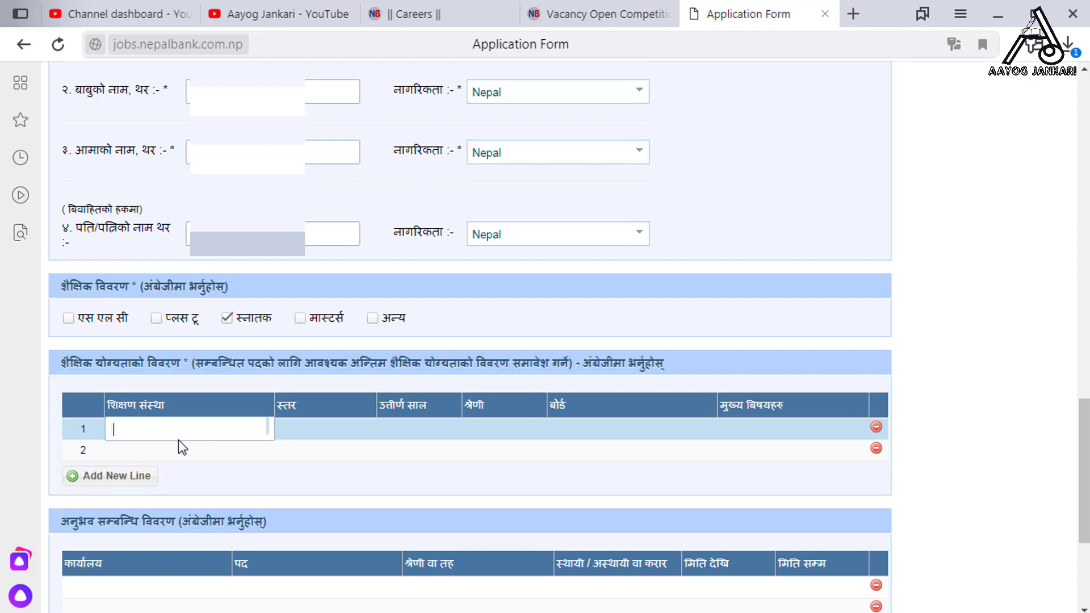
pyautogui.write('N')
pyautogui.press('Tab')
pyautogui.click(366, 432)
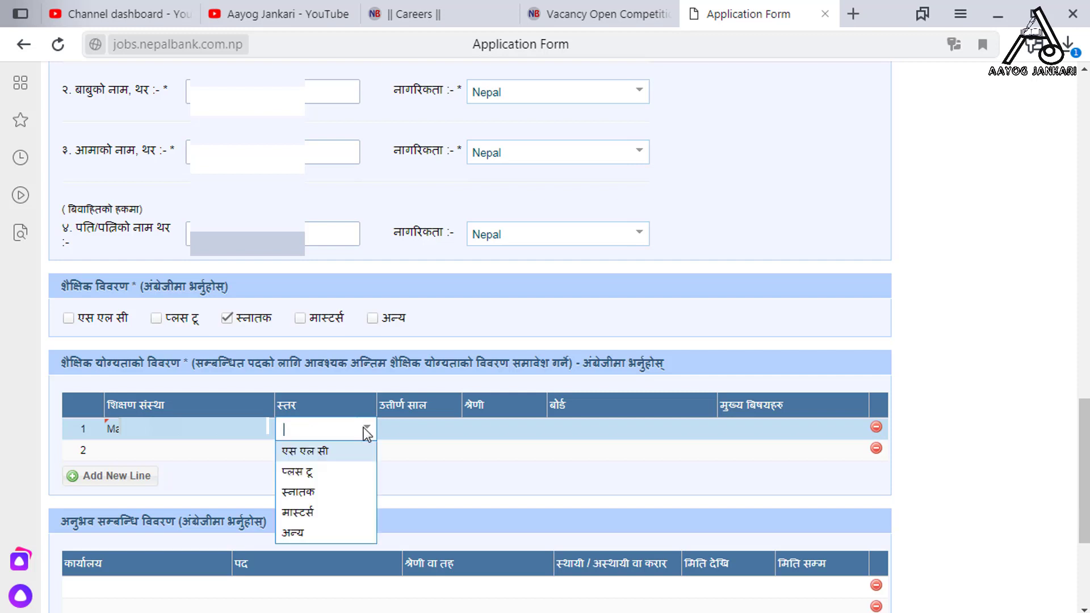
pyautogui.click(332, 498)
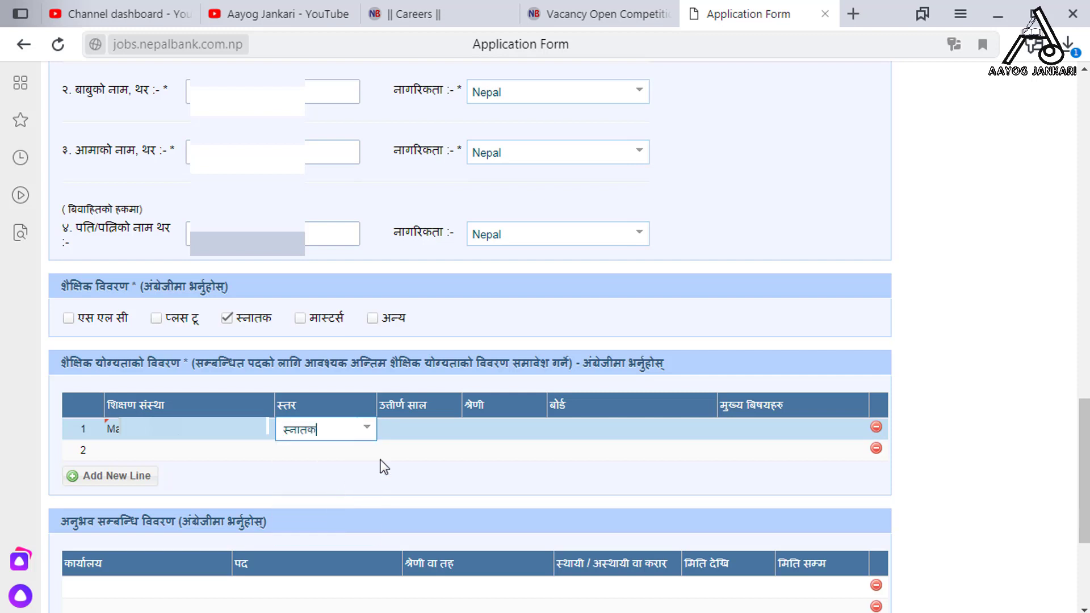
# Complete row 1 with passing year 2075, a division, board T.U. and subject Bachelor in Management
pyautogui.click(431, 427)
pyautogui.write('2075')
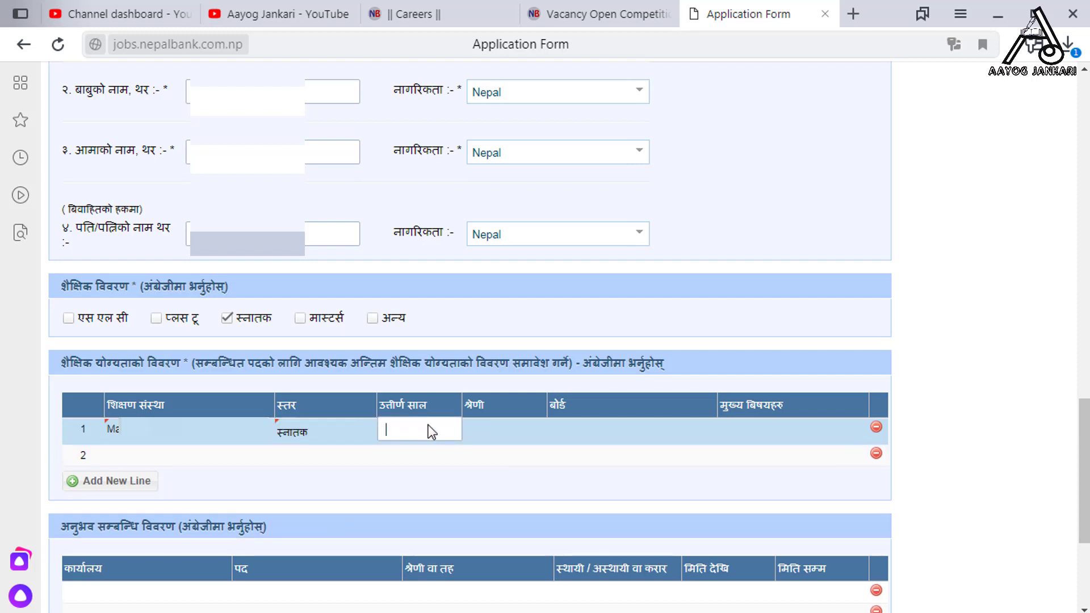
pyautogui.click(494, 432)
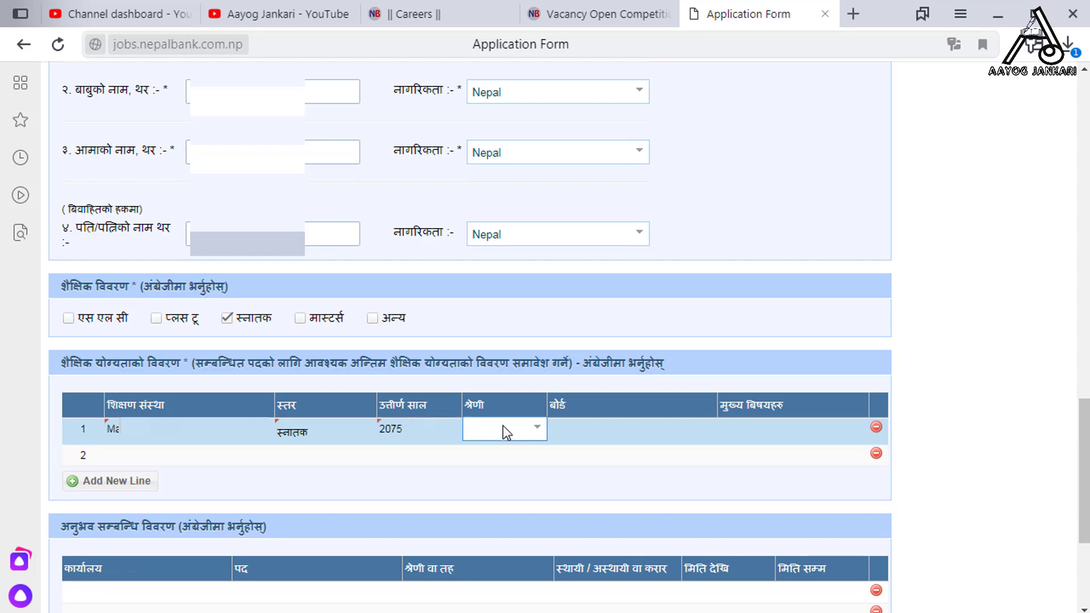
pyautogui.click(539, 433)
pyautogui.click(616, 434)
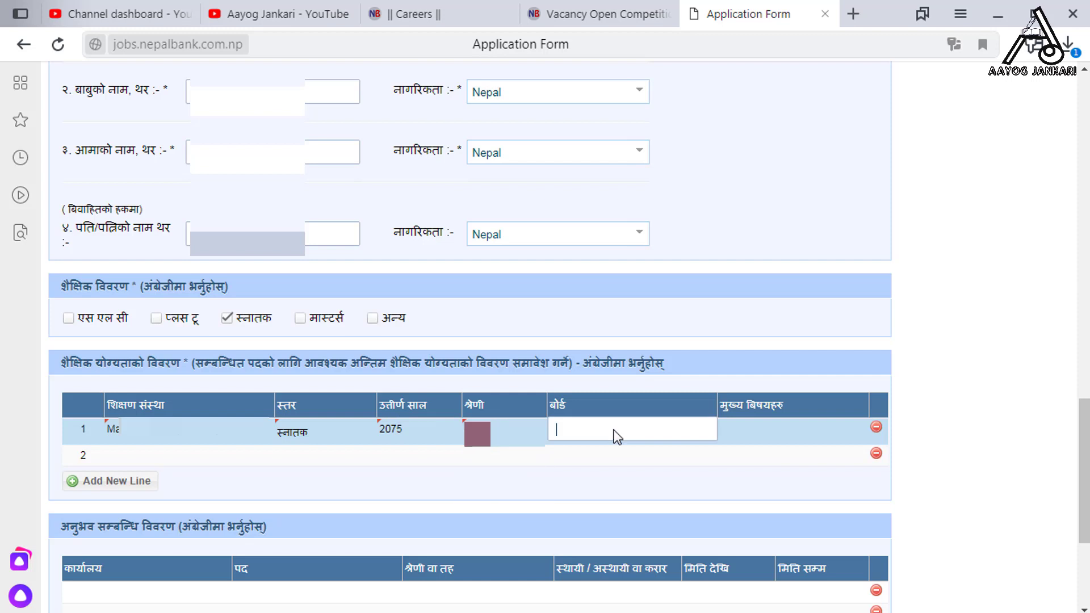
pyautogui.write('T.U.')
pyautogui.click(777, 422)
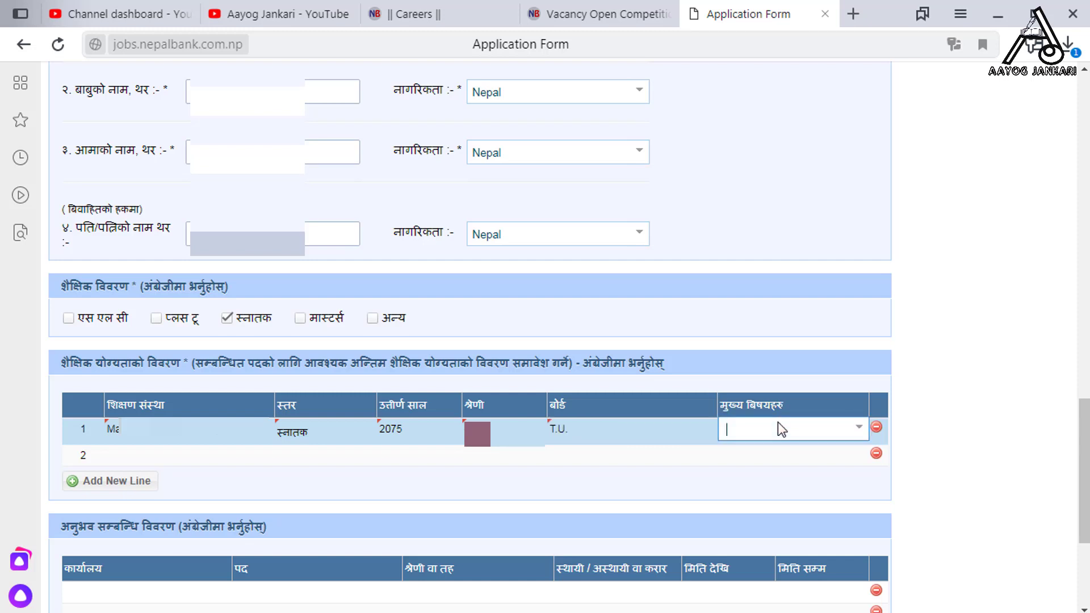
pyautogui.click(858, 429)
pyautogui.click(760, 489)
pyautogui.scroll(-5, 485, 482)
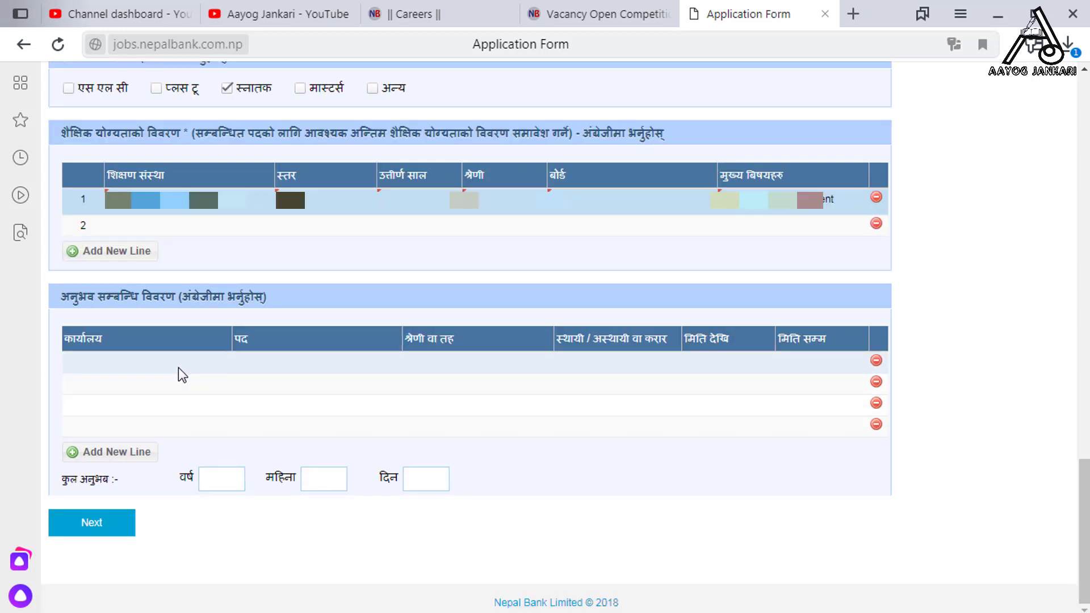
# Add the first job at office 'Ghoarhi' as अस्थायी with its start and end dates
pyautogui.click(158, 358)
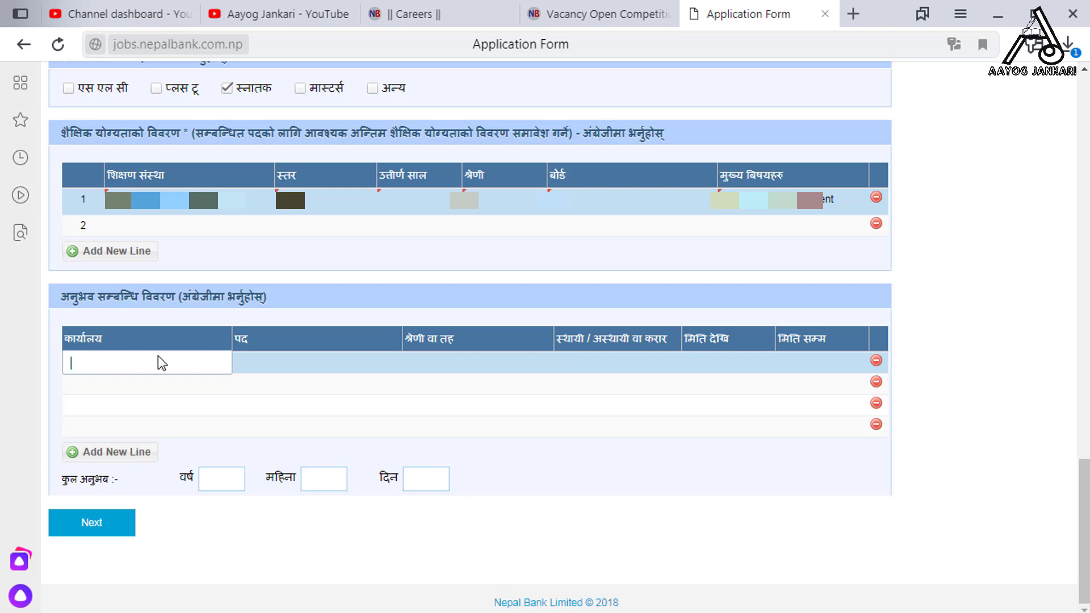
pyautogui.write('Ghoarhi')
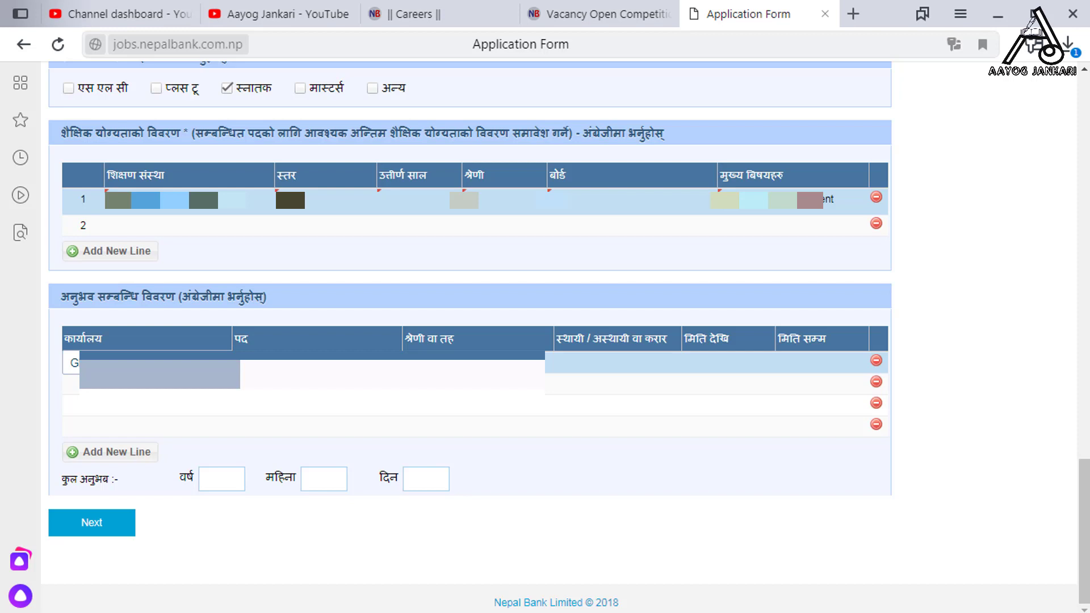
pyautogui.click(652, 364)
pyautogui.click(647, 404)
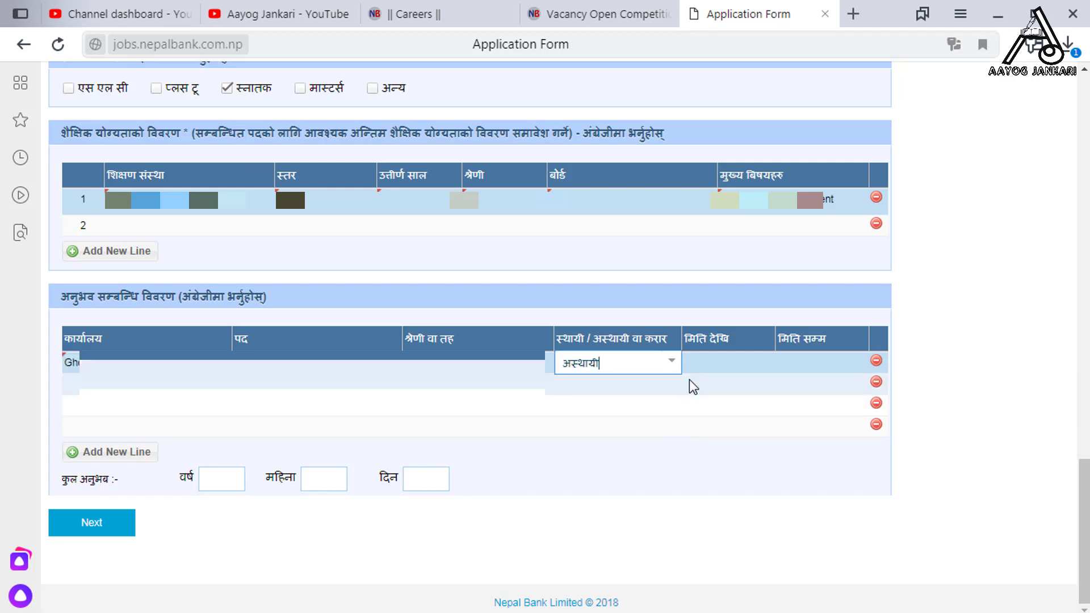
pyautogui.click(744, 360)
pyautogui.click(765, 365)
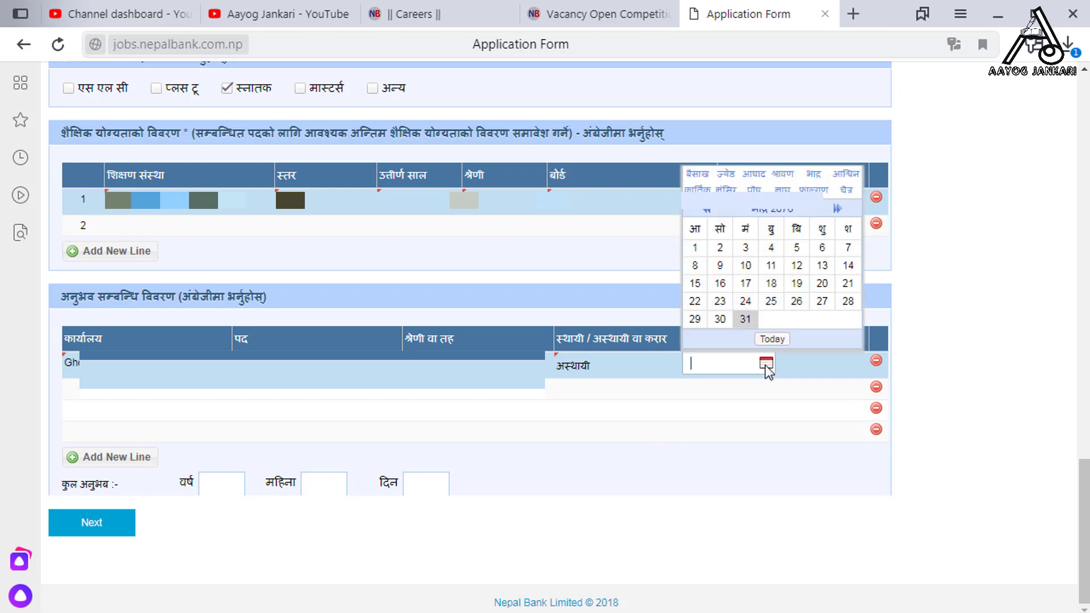
pyautogui.click(708, 210)
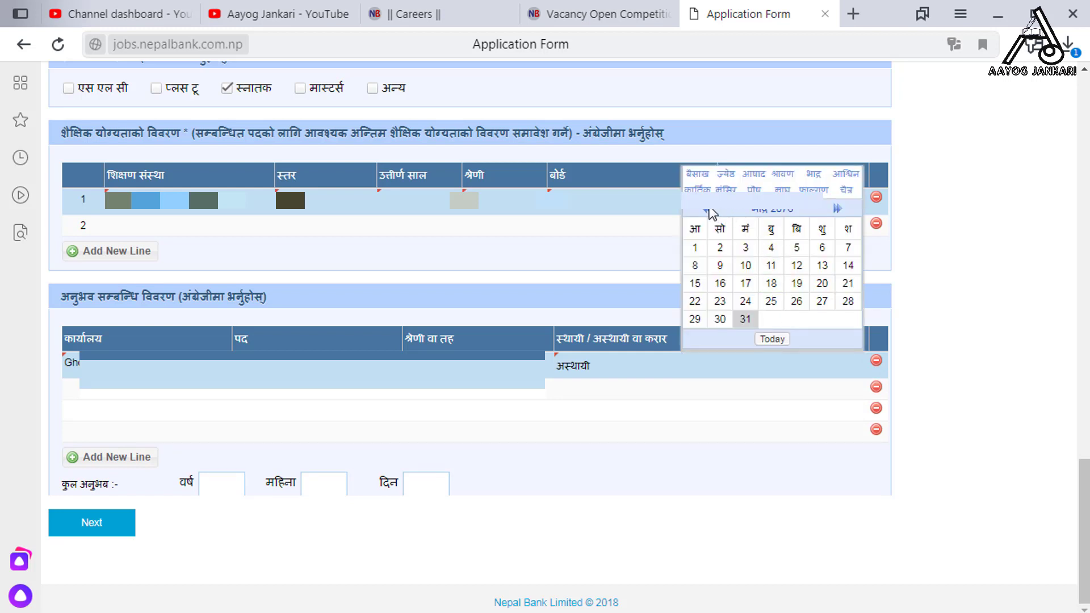
pyautogui.click(709, 210)
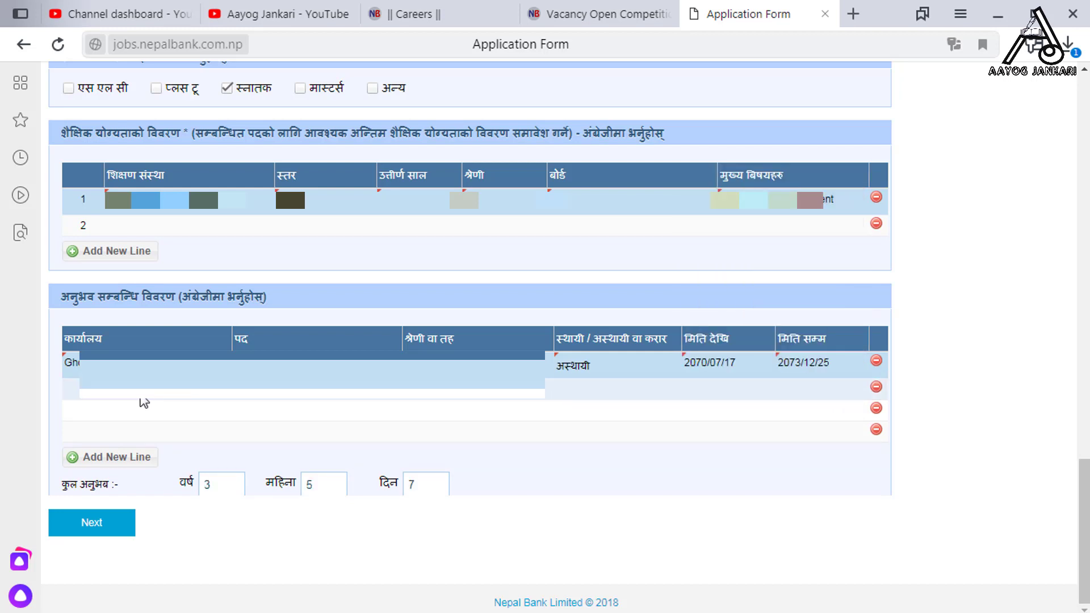
# Begin a second experience row, then proceed to the Documents section
pyautogui.click(142, 397)
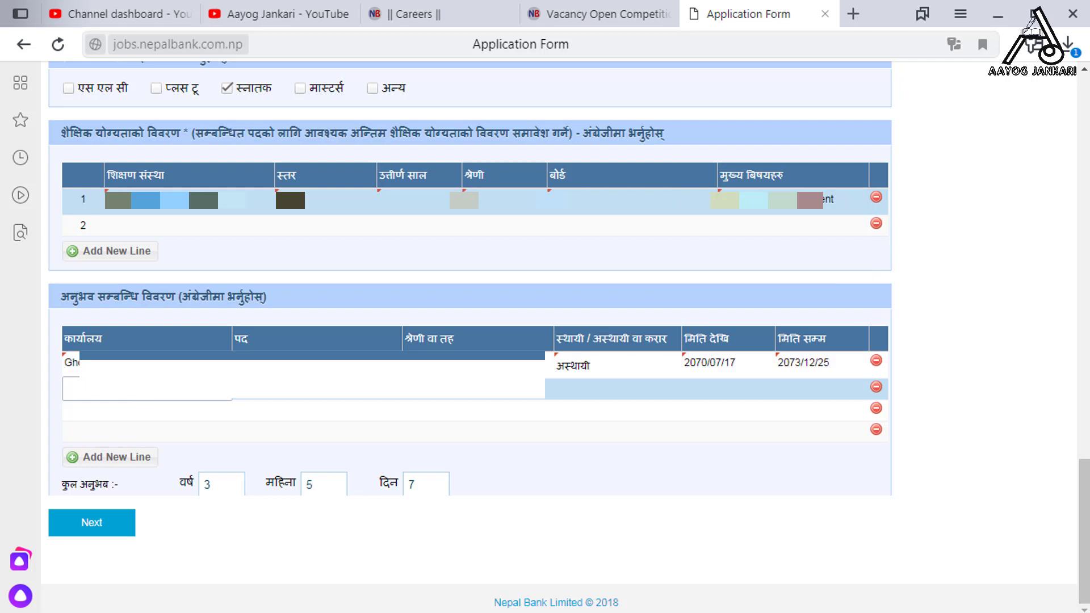
pyautogui.write('Nat')
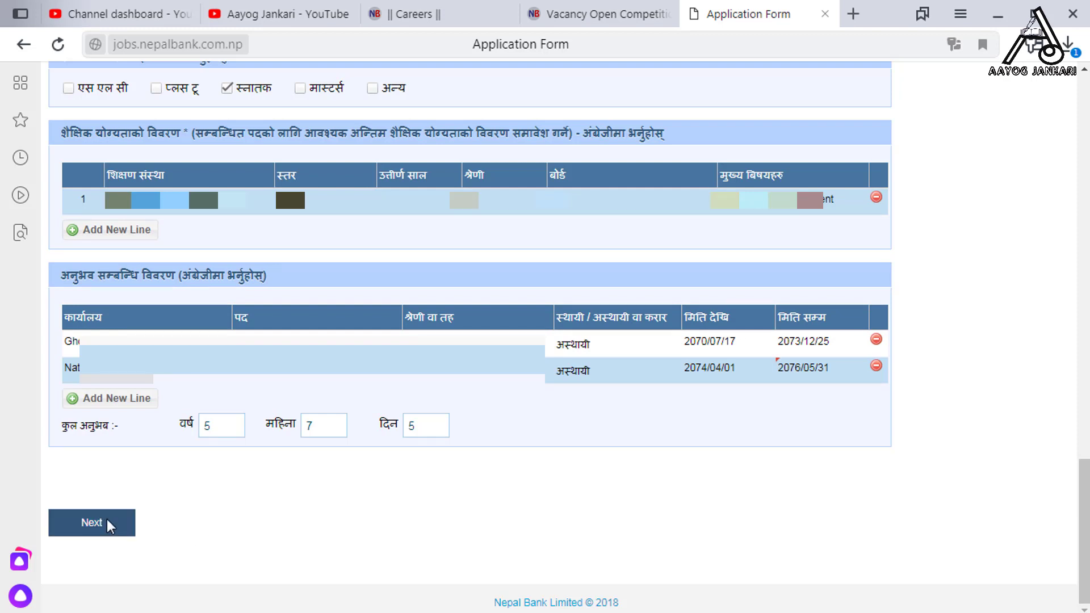
pyautogui.click(110, 525)
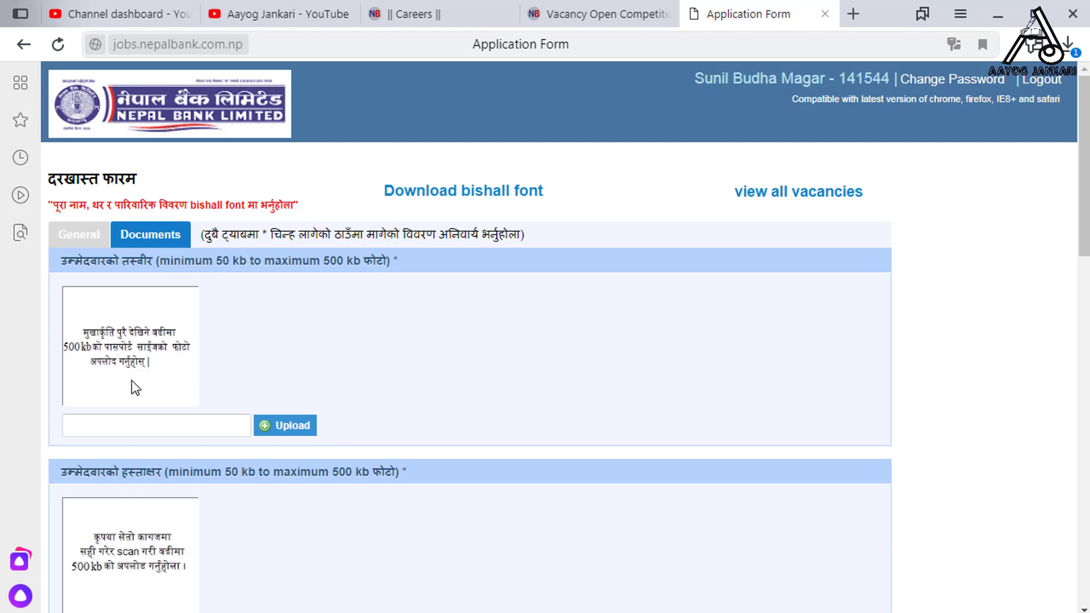
# Upload the applicant photo and the signature image so both appear in their preview boxes
pyautogui.click(279, 427)
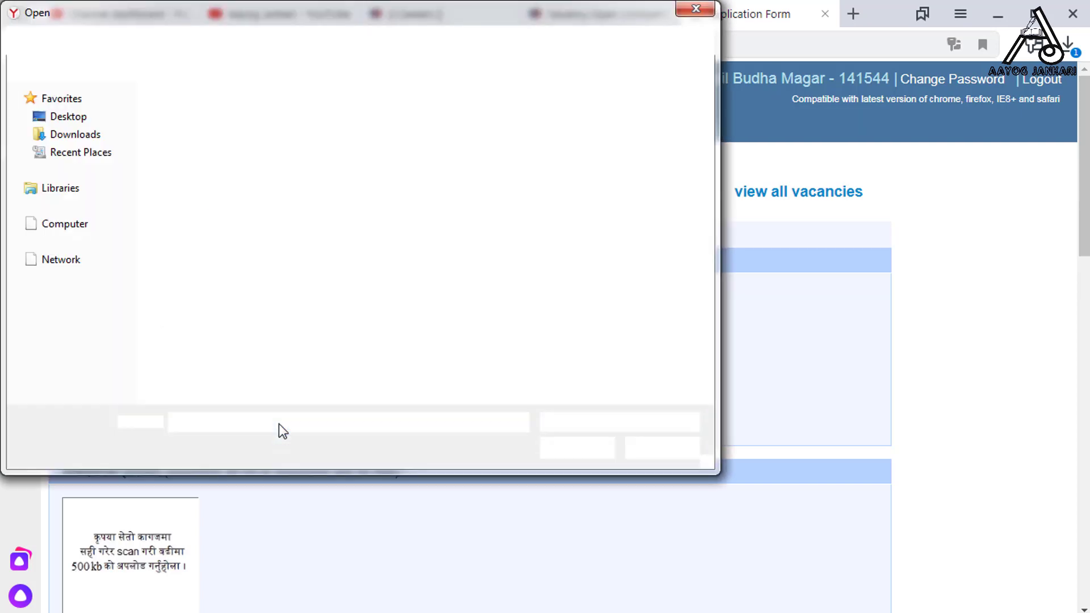
pyautogui.click(575, 446)
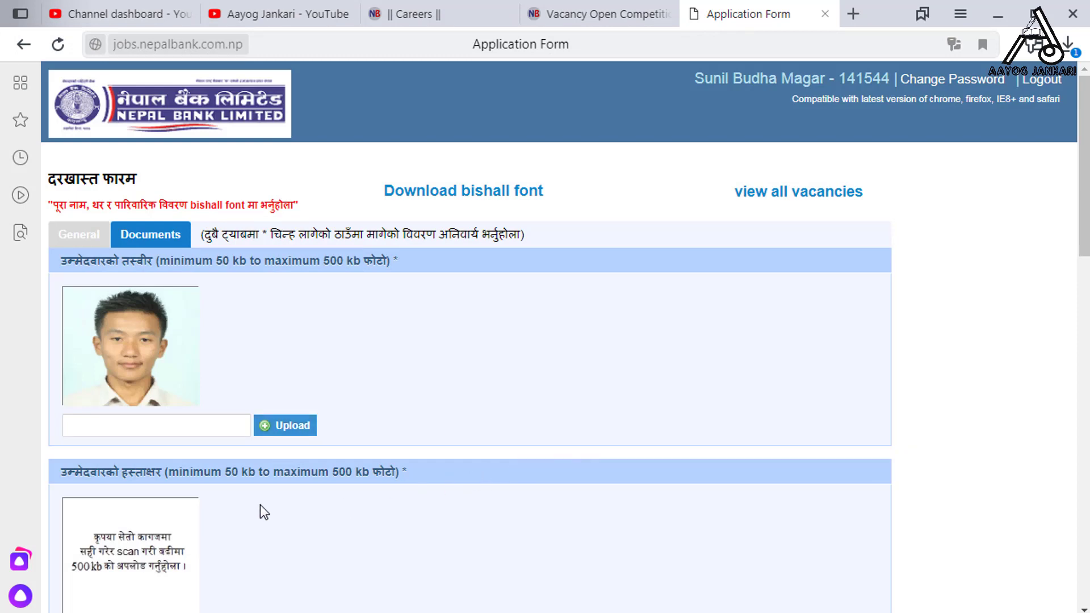
pyautogui.scroll(-5, 259, 505)
pyautogui.scroll(-2, 256, 338)
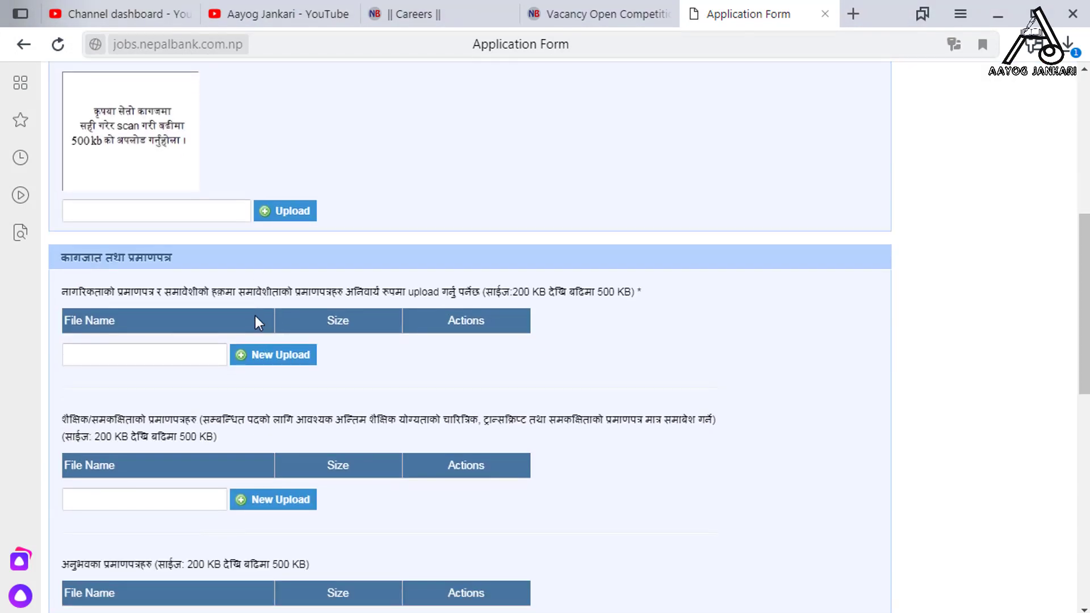
pyautogui.click(288, 210)
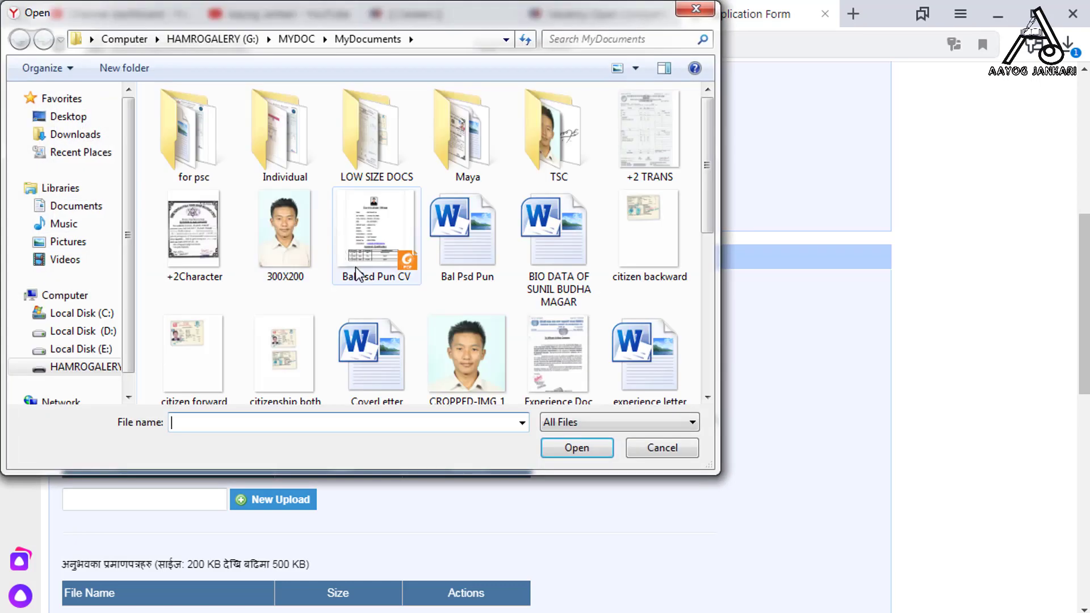
pyautogui.click(566, 446)
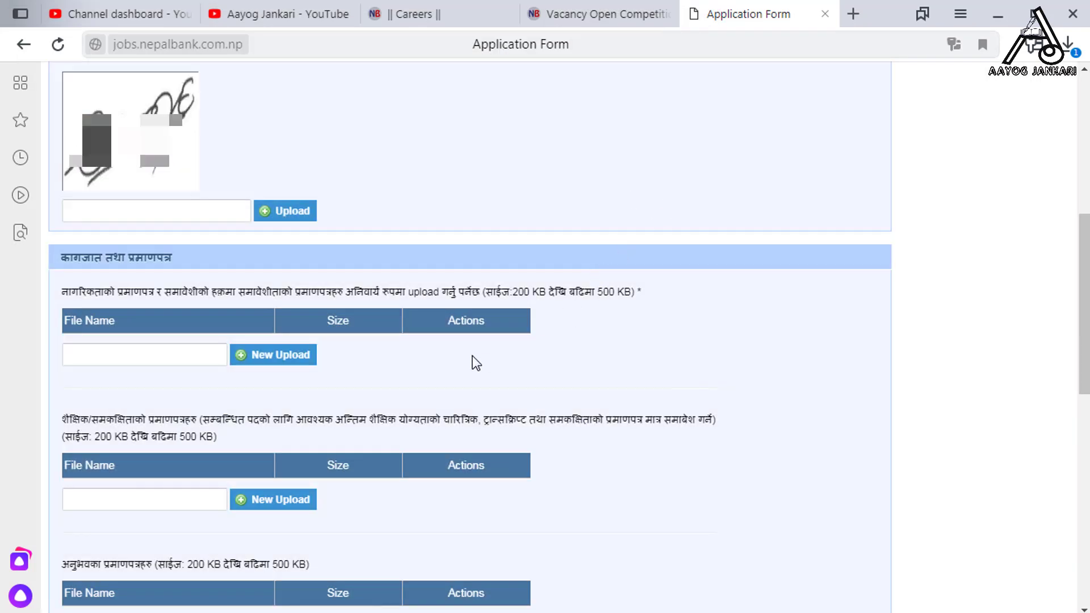
pyautogui.scroll(-3, 466, 336)
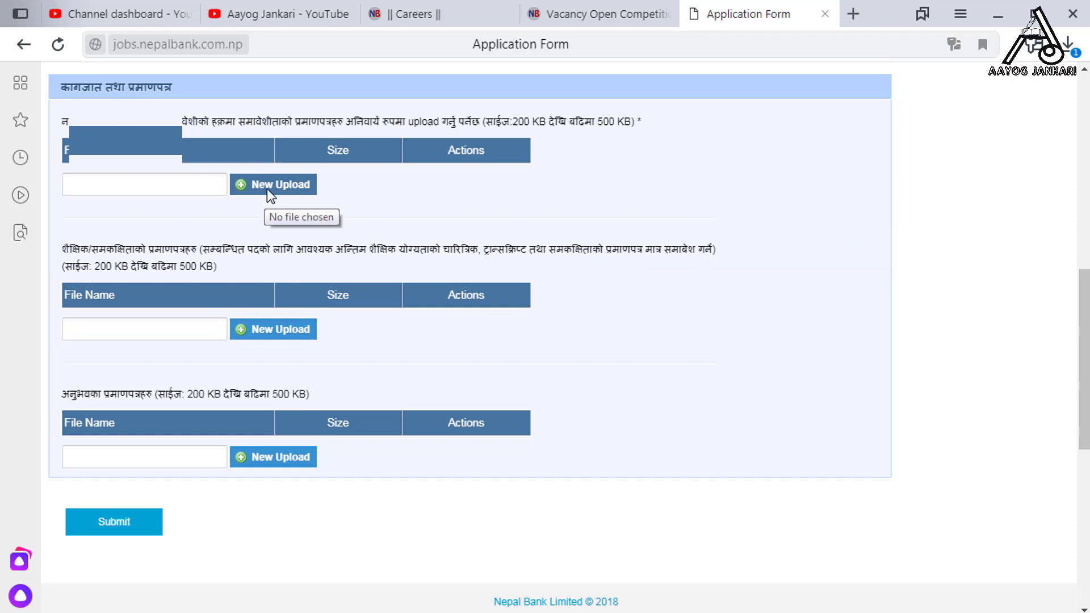
# Upload 'citizenship both side m.jpg' as the citizenship certificate
pyautogui.click(271, 187)
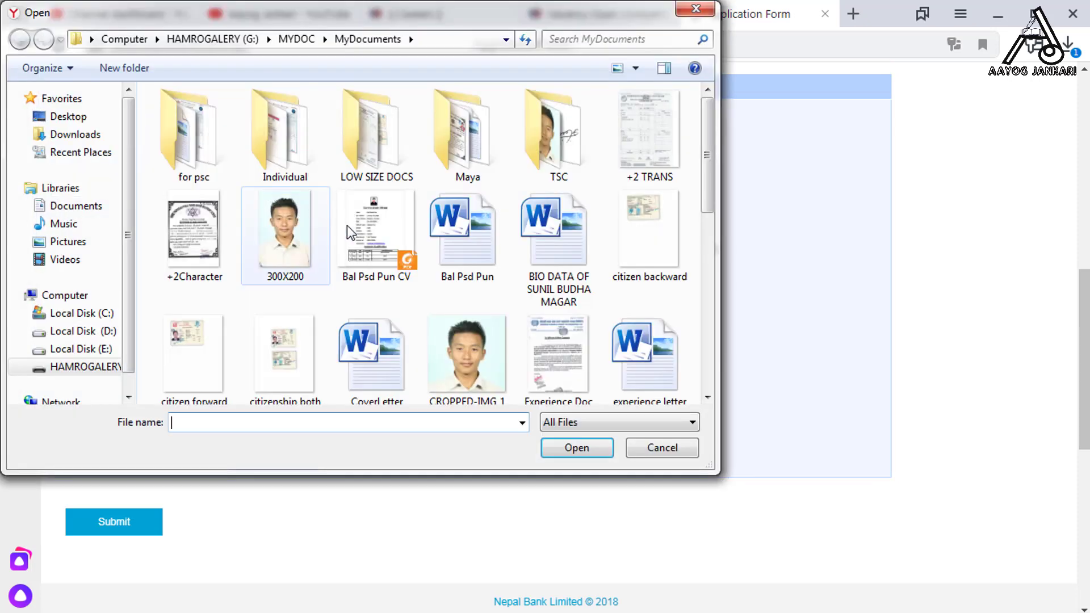
pyautogui.click(369, 358)
pyautogui.click(316, 350)
pyautogui.click(562, 448)
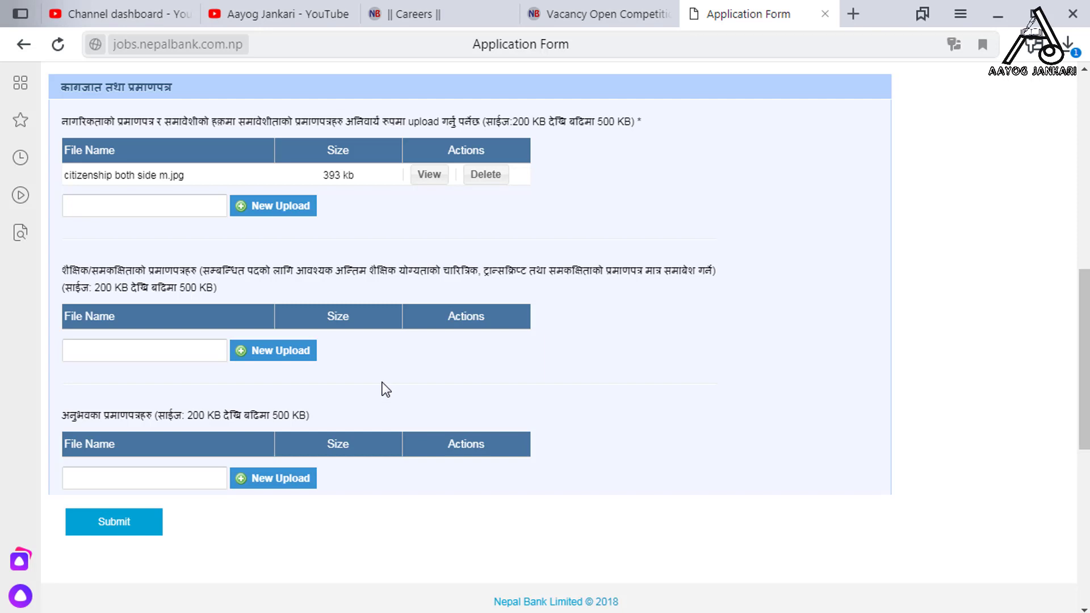
# Upload 'TU Character.jpg' and 'TU Marksheet m.jpg' as academic certificates
pyautogui.click(265, 357)
pyautogui.scroll(-5, 262, 358)
pyautogui.click(564, 318)
pyautogui.click(572, 445)
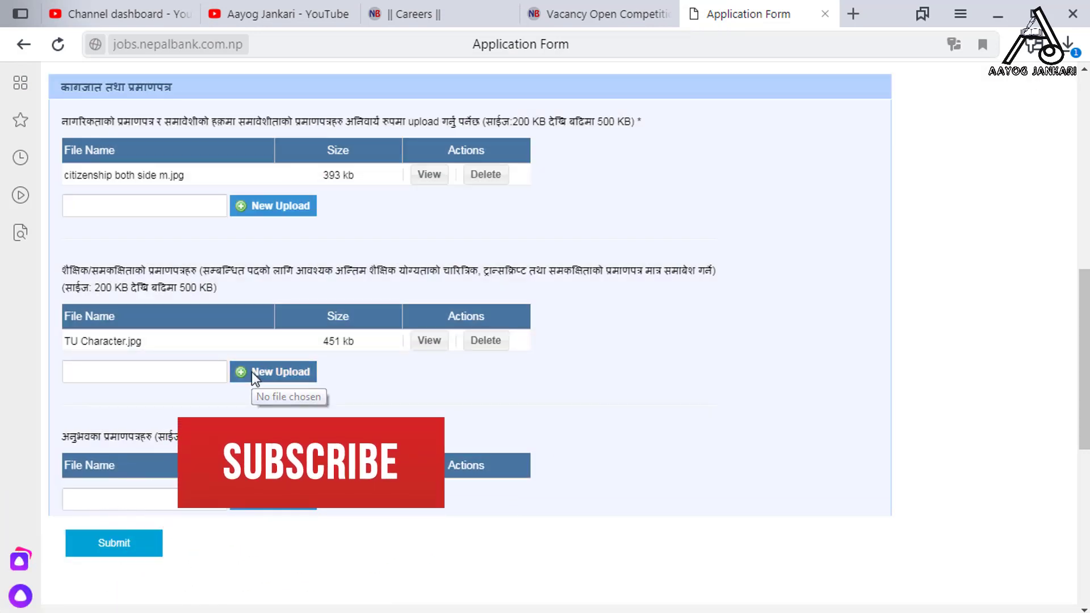
pyautogui.click(251, 372)
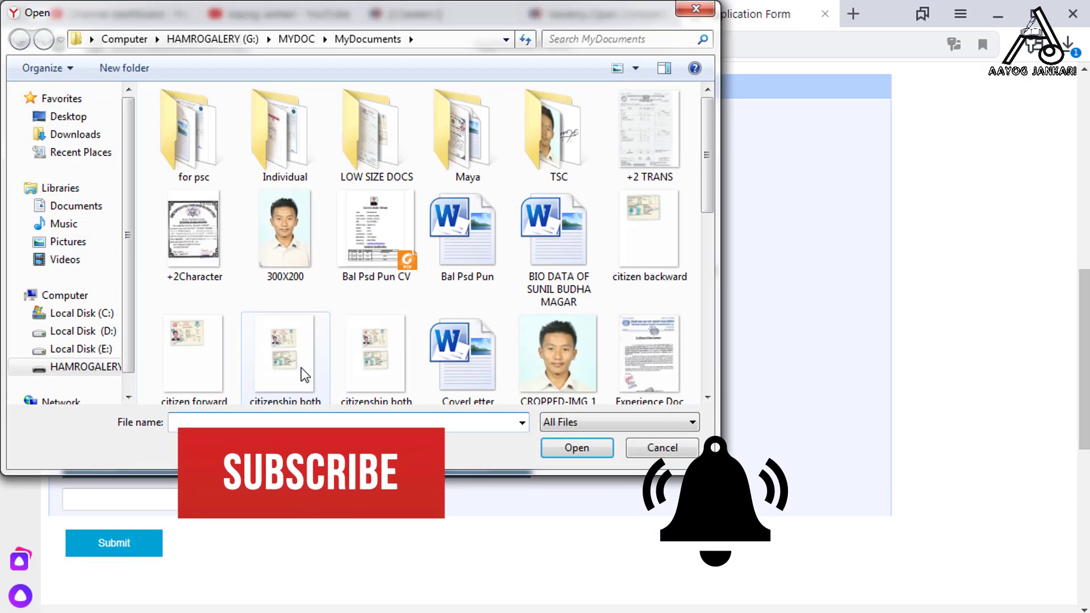
pyautogui.scroll(-5, 299, 377)
pyautogui.click(649, 256)
pyautogui.click(585, 447)
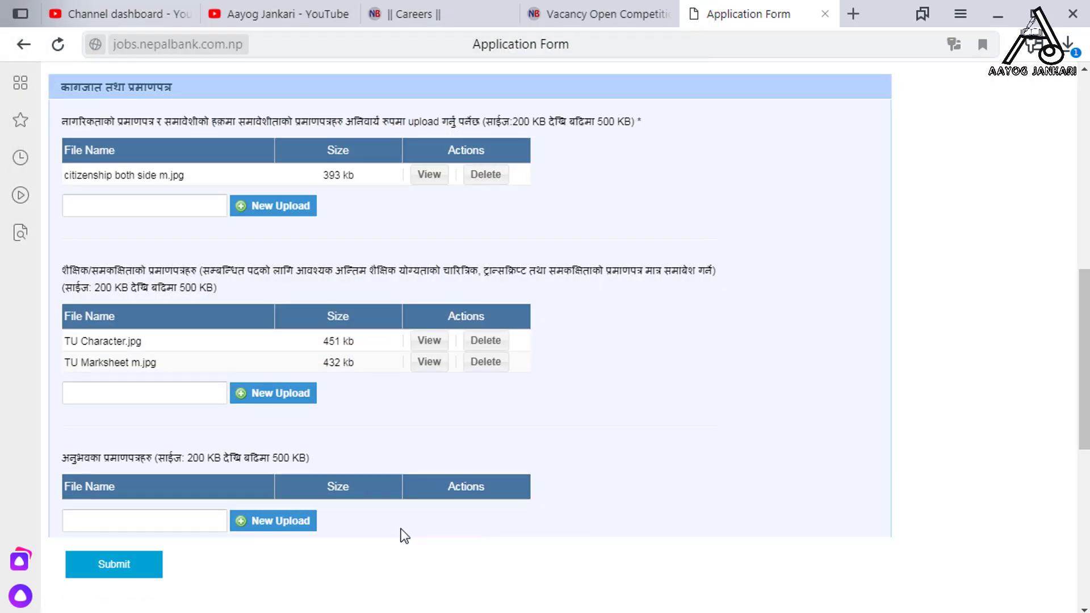
# Upload 'Experience Docs both m.jpg' as the experience certificate
pyautogui.click(285, 521)
pyautogui.click(227, 353)
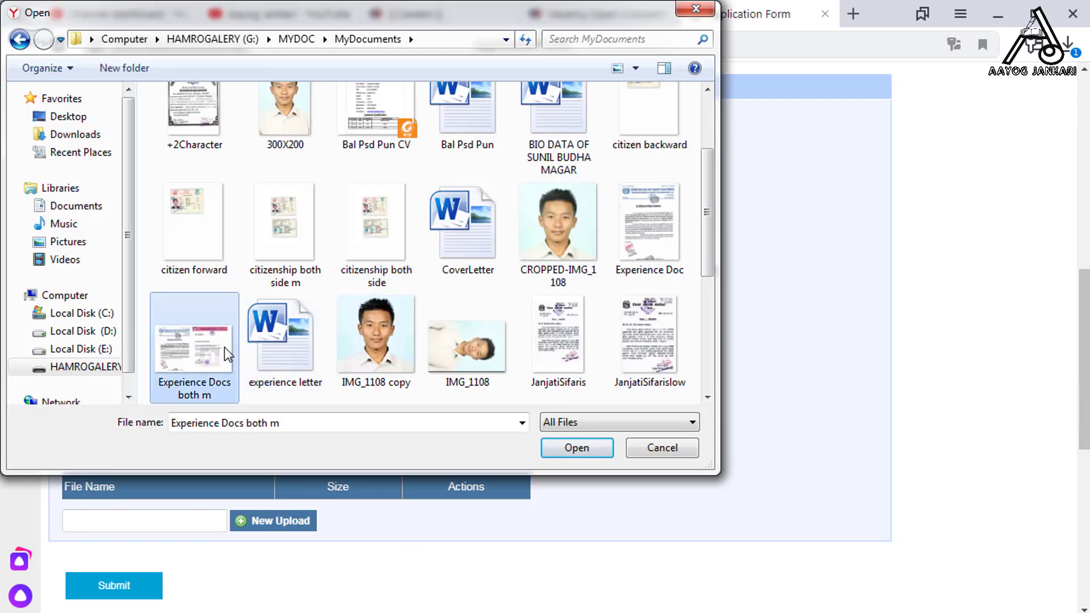
pyautogui.click(571, 449)
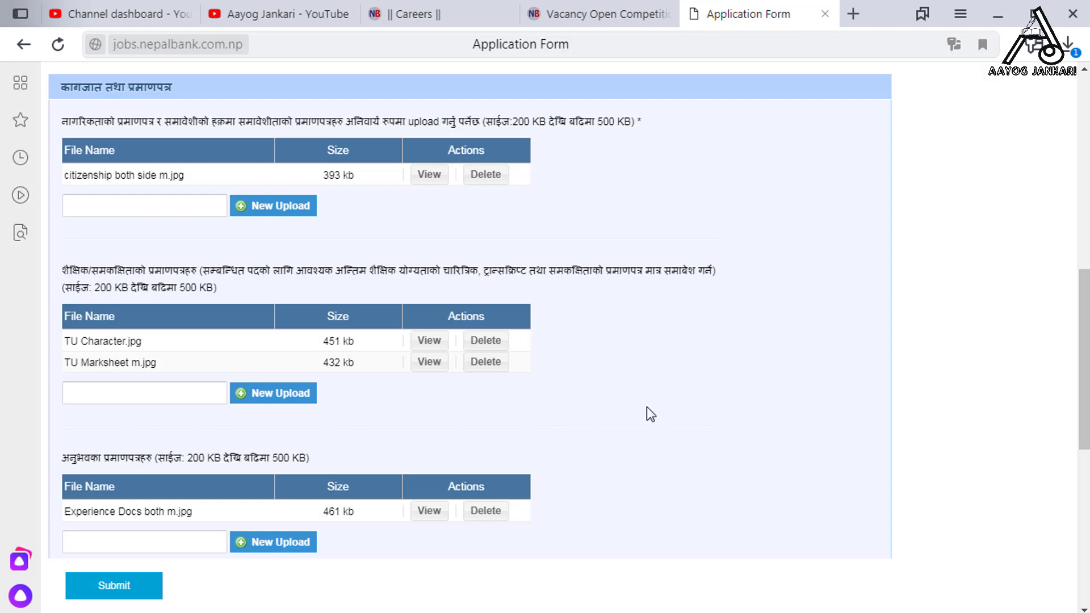
pyautogui.scroll(-3, 526, 404)
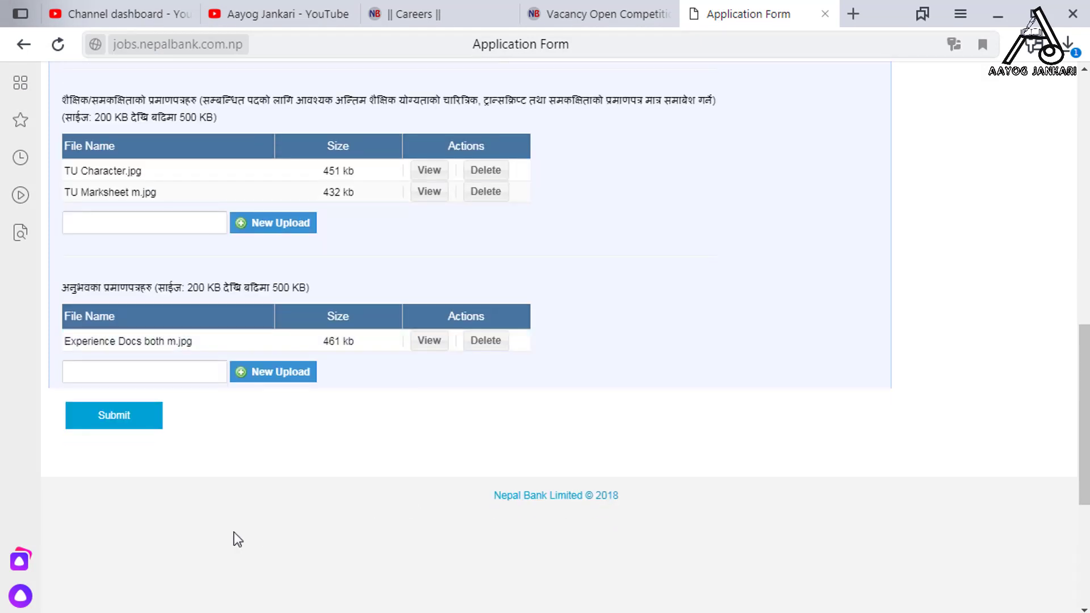
# Submit the Assistant post application and confirm it, locking the form
pyautogui.click(118, 417)
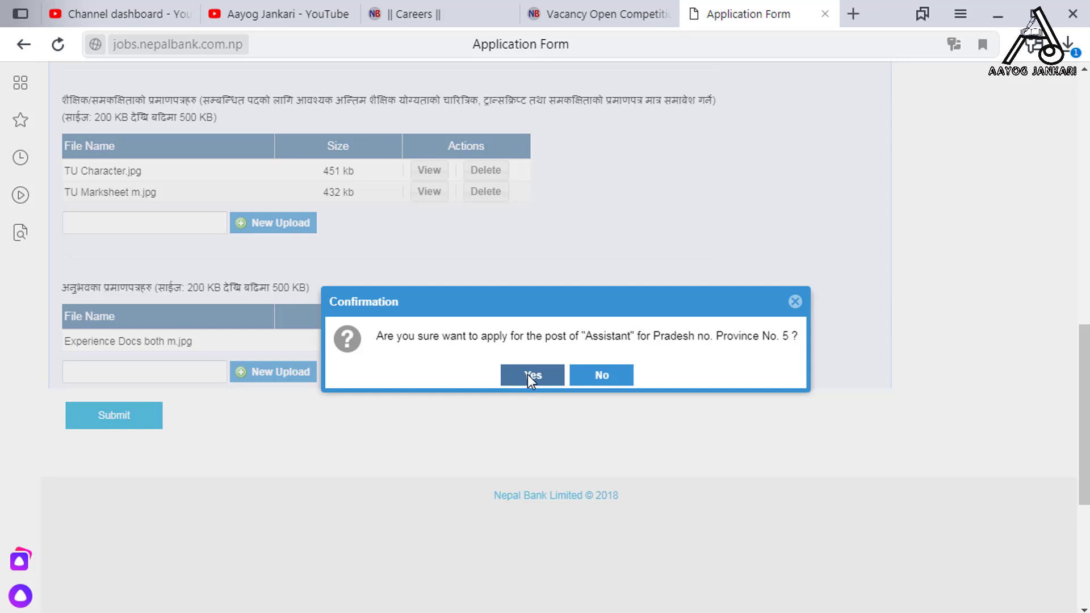
pyautogui.click(528, 376)
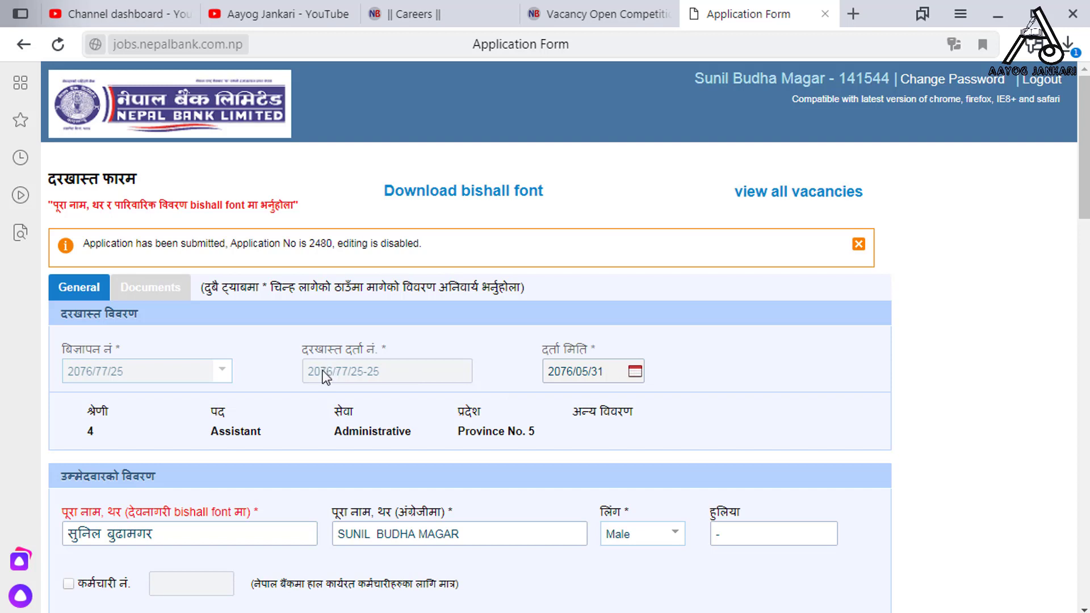
pyautogui.moveTo(42, 224)
pyautogui.mouseDown()
pyautogui.moveTo(267, 284)
pyautogui.moveTo(227, 278)
pyautogui.moveTo(293, 287)
pyautogui.moveTo(434, 272)
pyautogui.mouseUp()
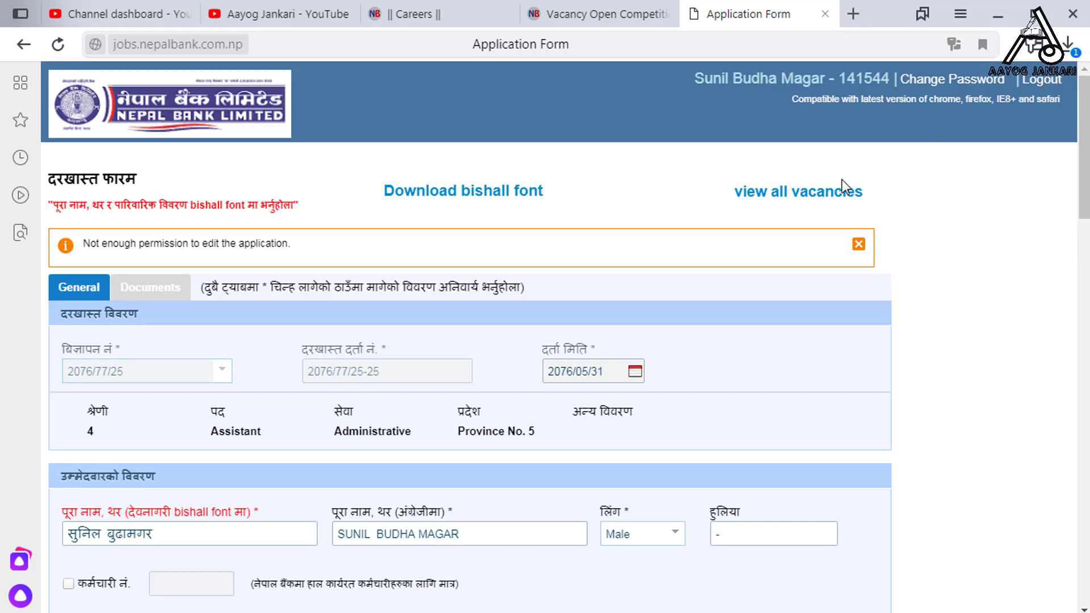
# From the vacancies list, start the eSewa payment for the applied Assistant vacancy
pyautogui.click(783, 194)
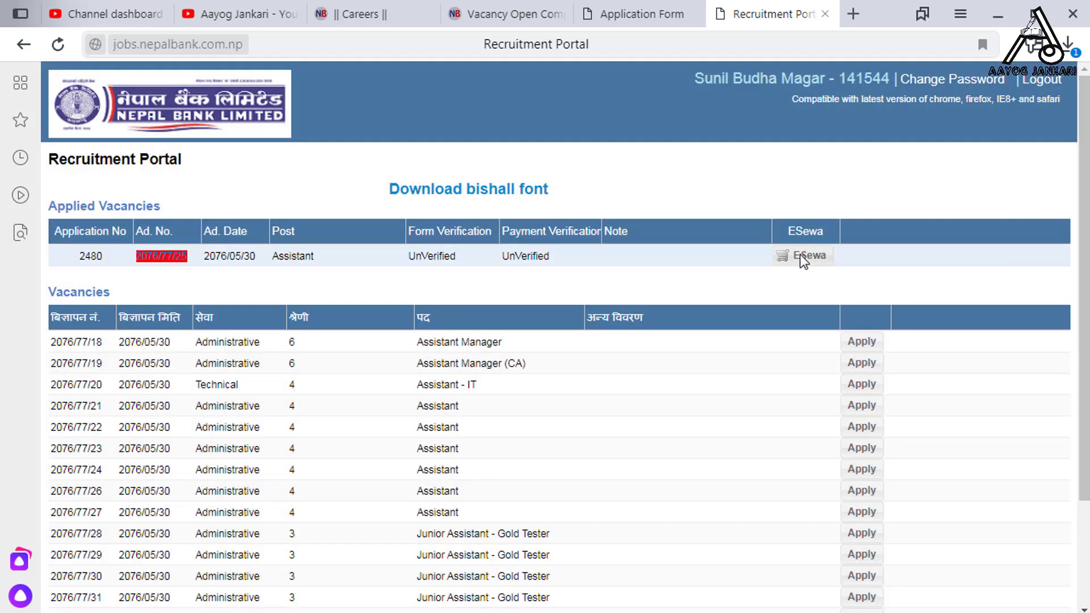
pyautogui.click(799, 255)
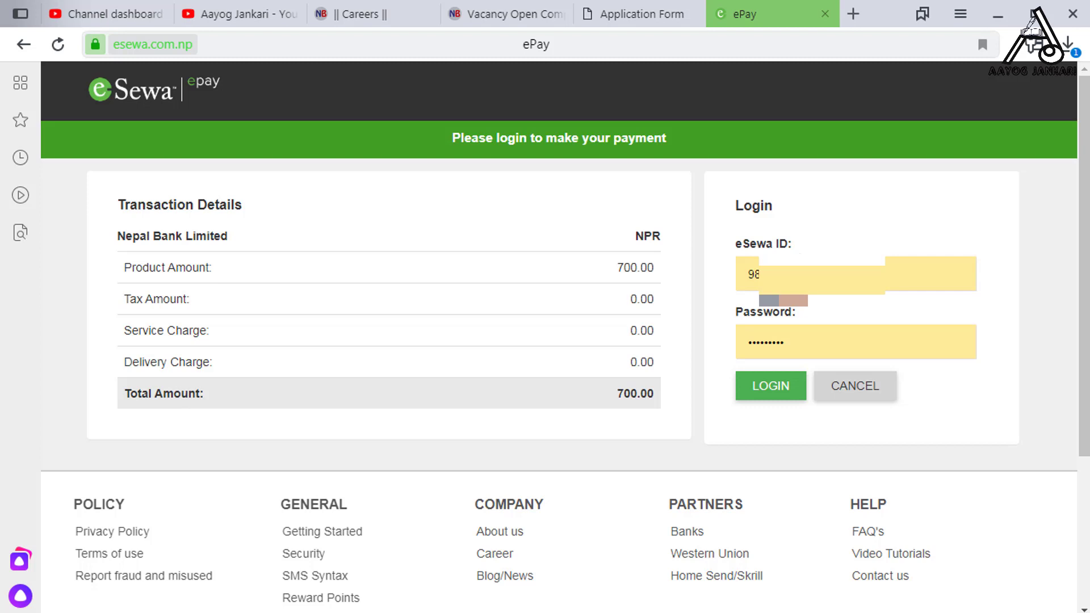
# Log in to eSewa and confirm the NPR 700.00 fee payment to Nepal Bank Limited
pyautogui.click(788, 391)
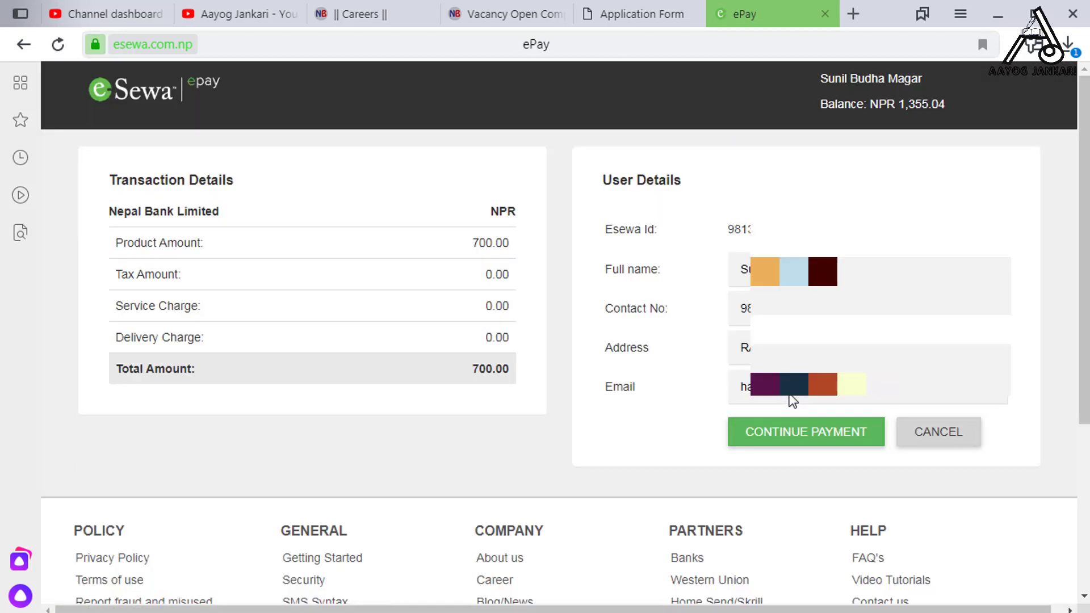
pyautogui.click(826, 433)
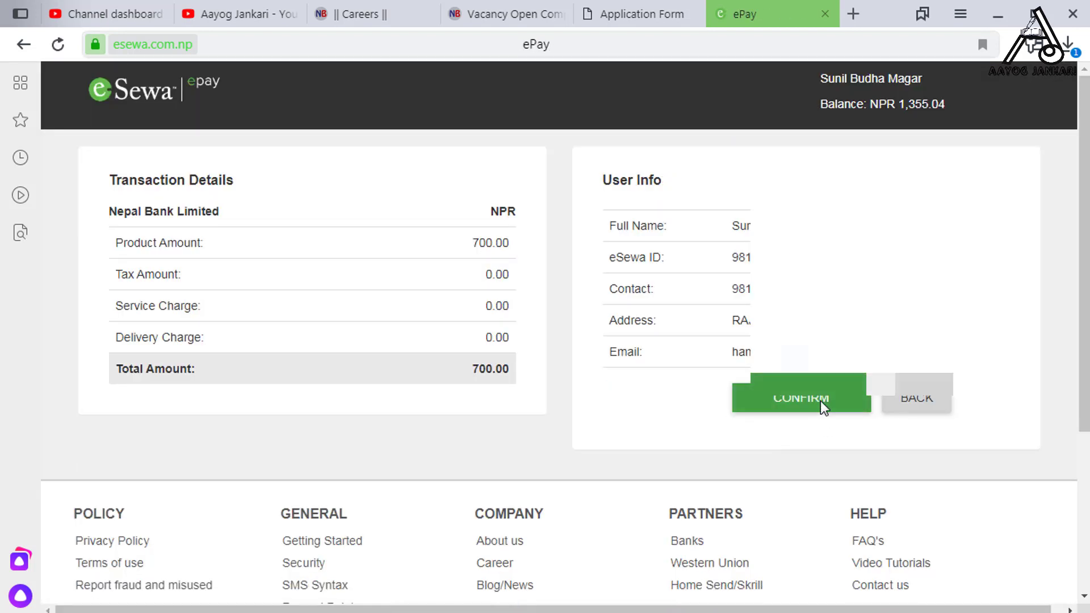
pyautogui.click(820, 402)
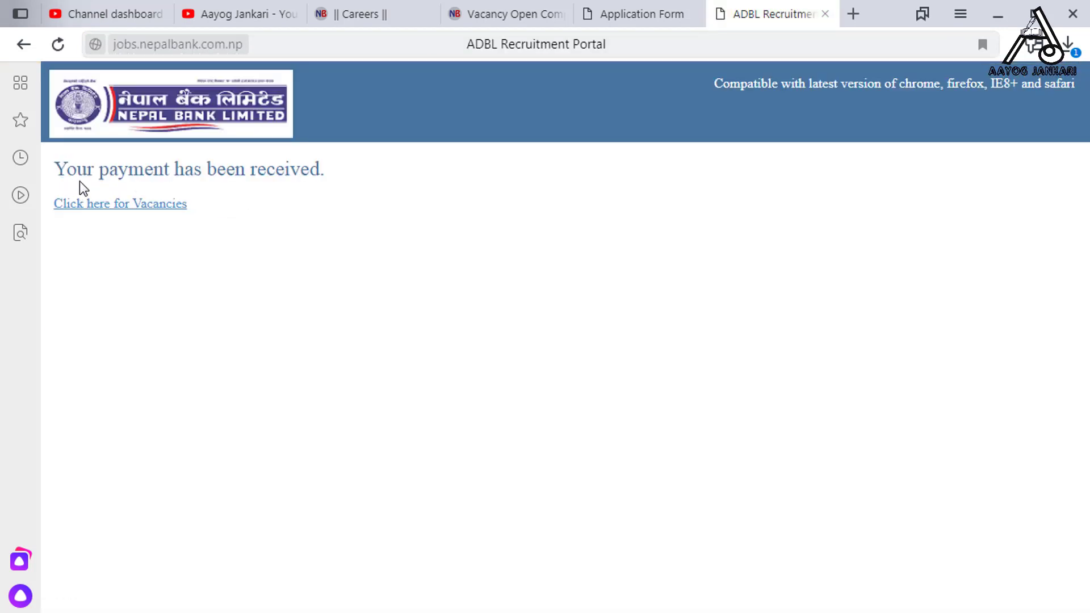
# Verify the Assistant vacancy shows payment Successfull, then switch to the Aayog Jankari YouTube channel
pyautogui.moveTo(41, 148)
pyautogui.mouseDown()
pyautogui.moveTo(126, 182)
pyautogui.moveTo(397, 193)
pyautogui.mouseUp()
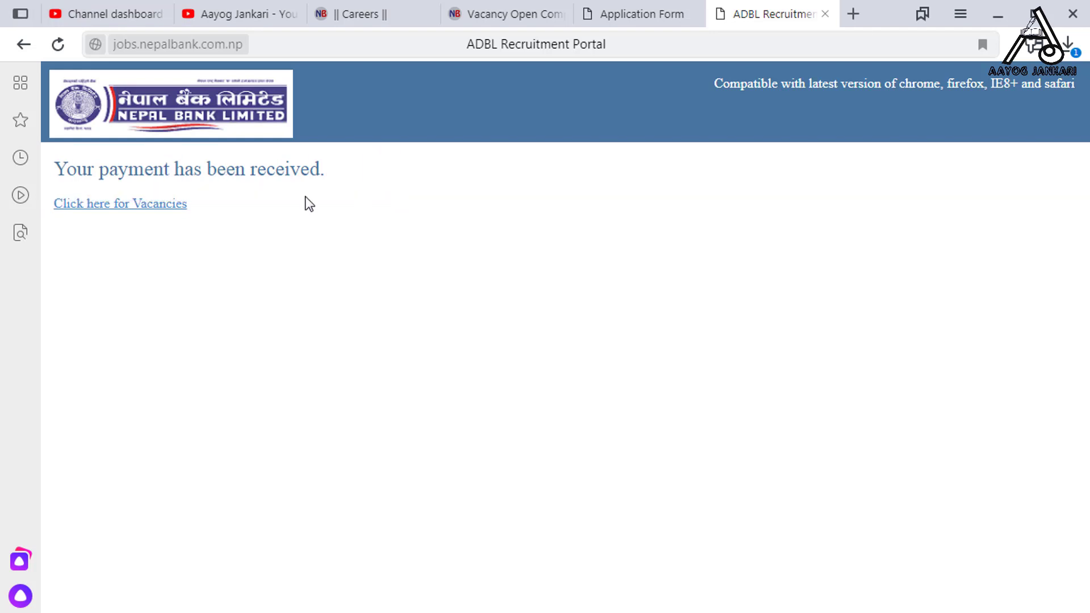
pyautogui.click(135, 203)
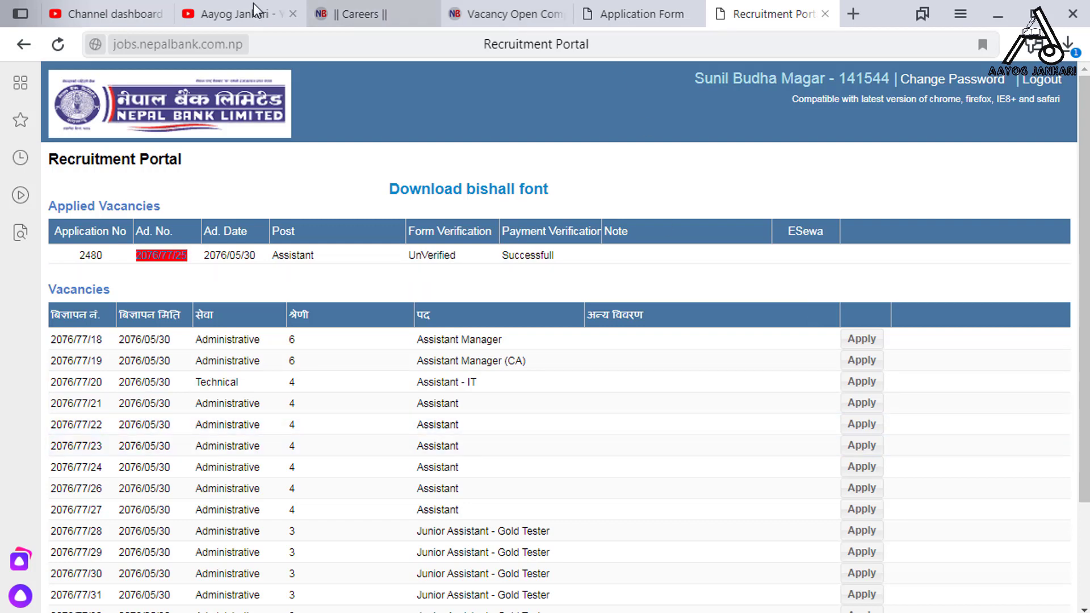
pyautogui.click(221, 16)
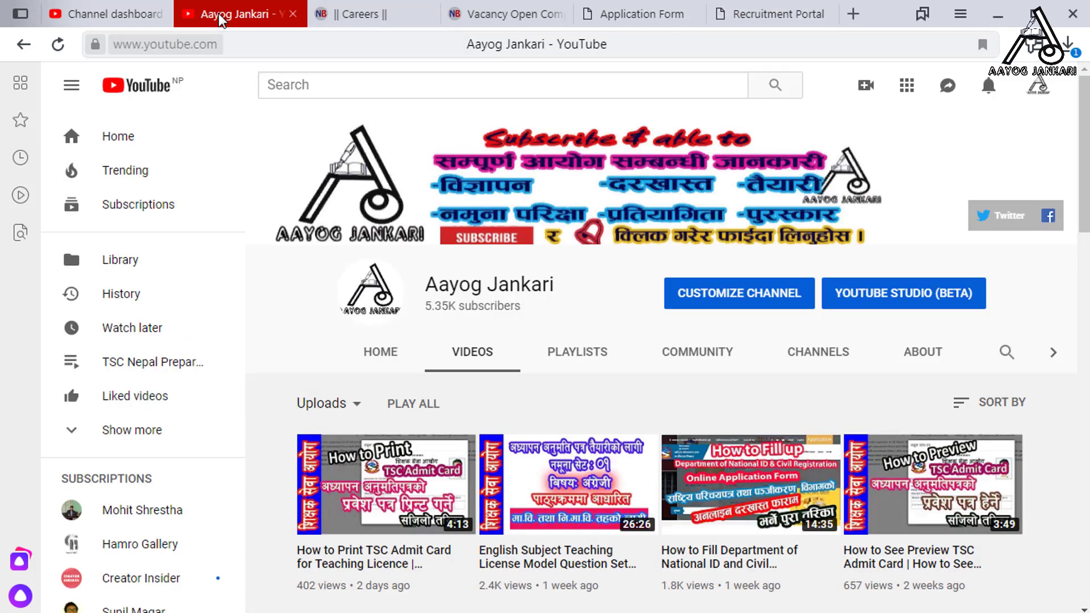